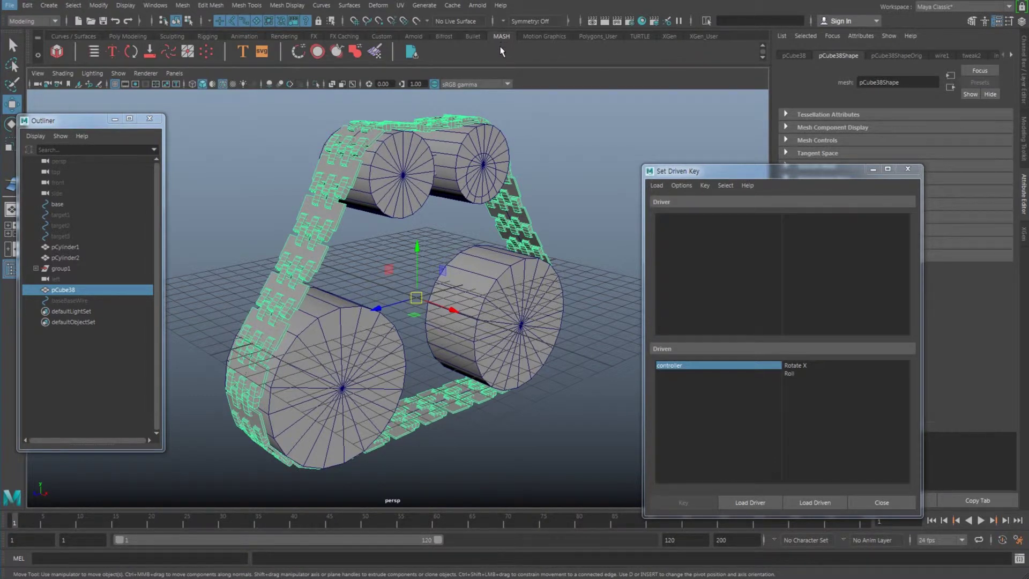
- Try rotating the controller of the two upper wheels 45° about X and undo the rotation
alt+middle_drag(544, 241, 540, 231)
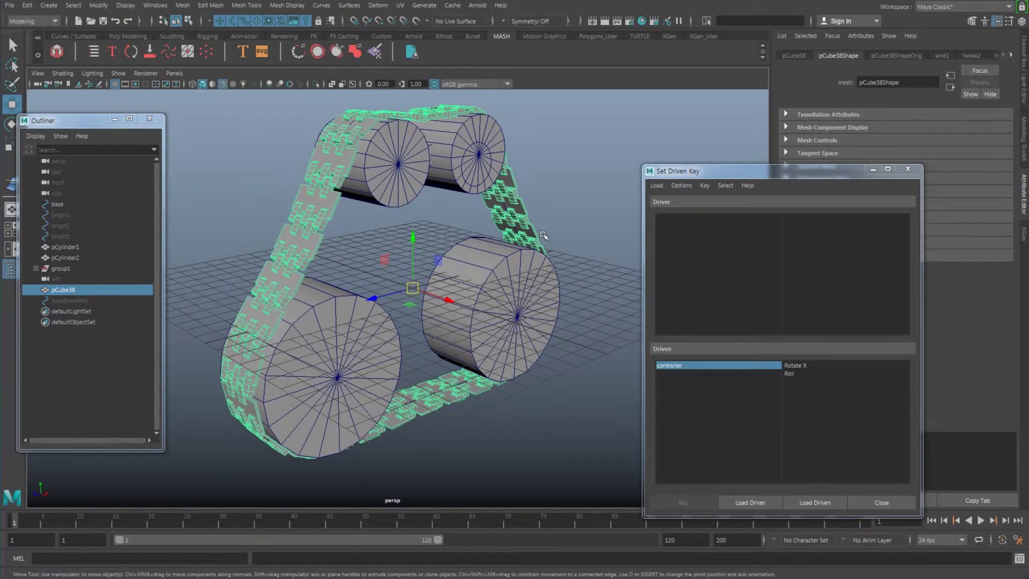
alt+middle_drag(534, 193, 530, 225)
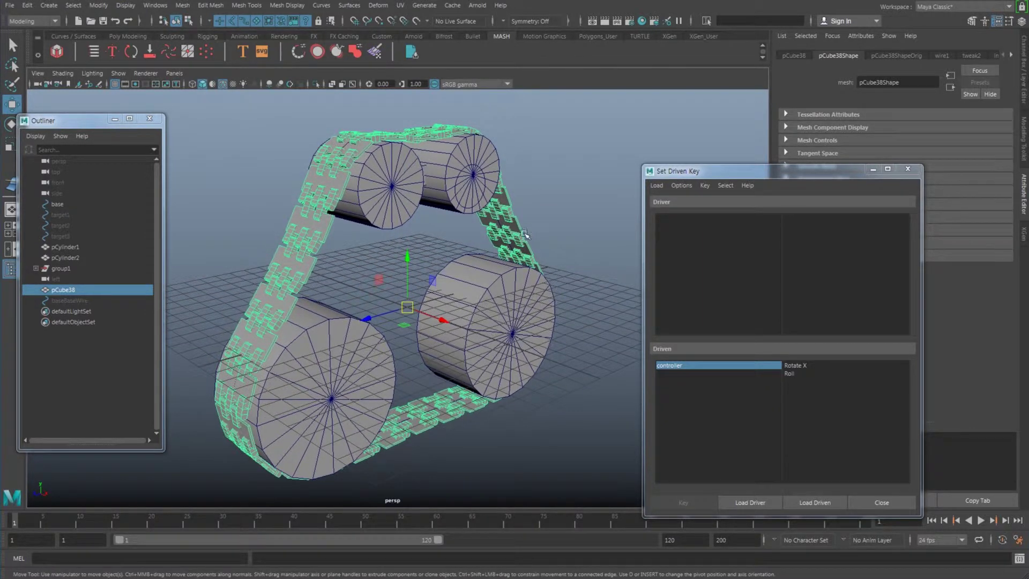
scroll(415, 254, down, 2)
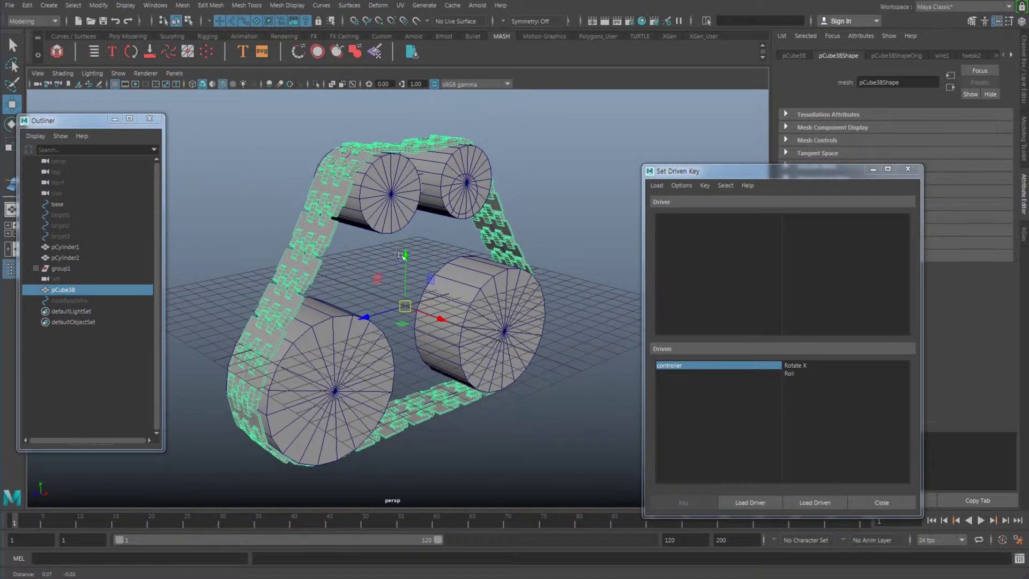
alt+drag(393, 259, 383, 258)
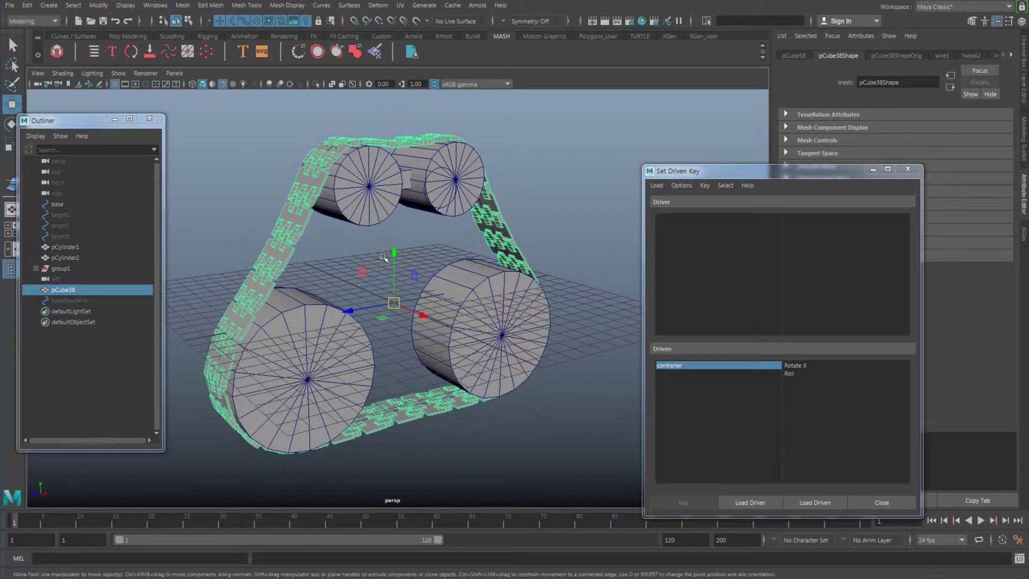
click(433, 205)
key(e)
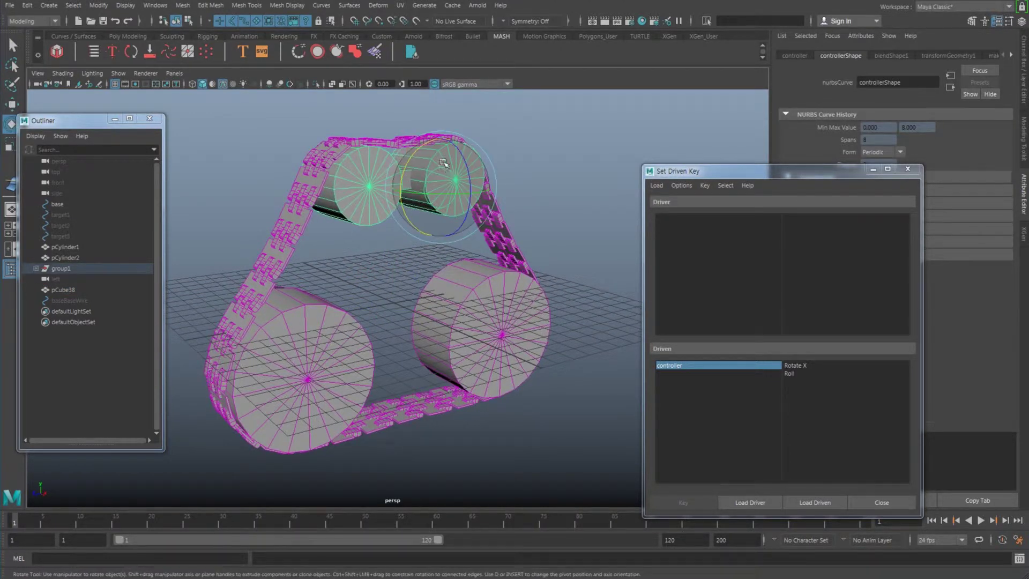
key(w)
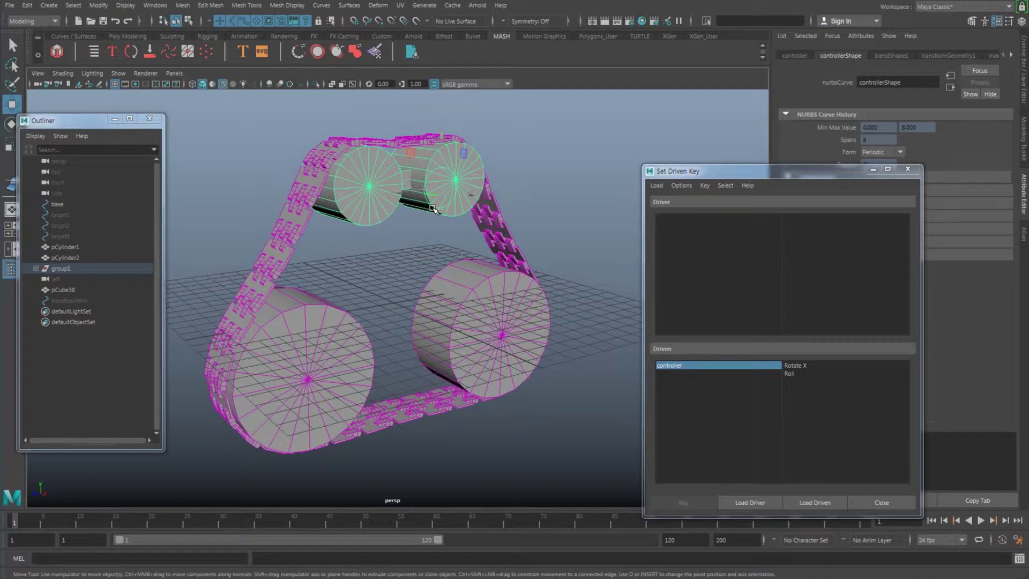
key(e)
drag(435, 177, 408, 201)
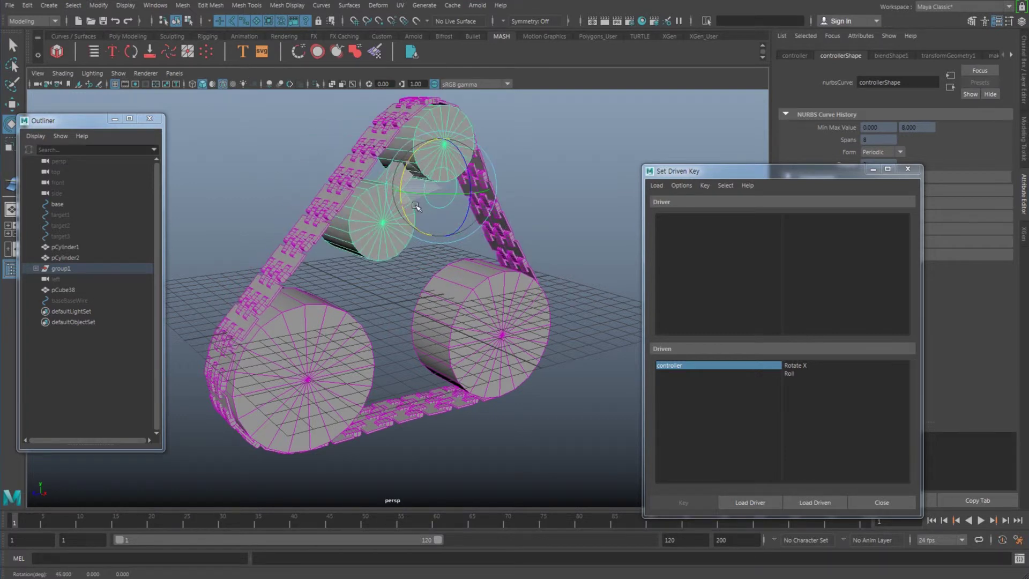
key(ctrl+z)
- Select the base curve and inspect the target1, target2 and target3 channels of its blendShape1 input
click(63, 204)
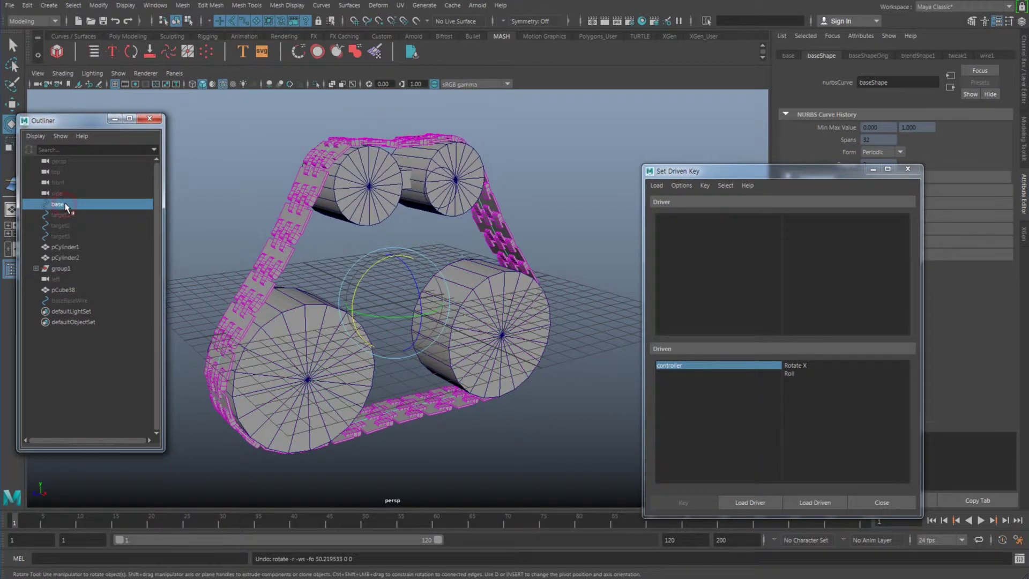
drag(828, 184, 563, 288)
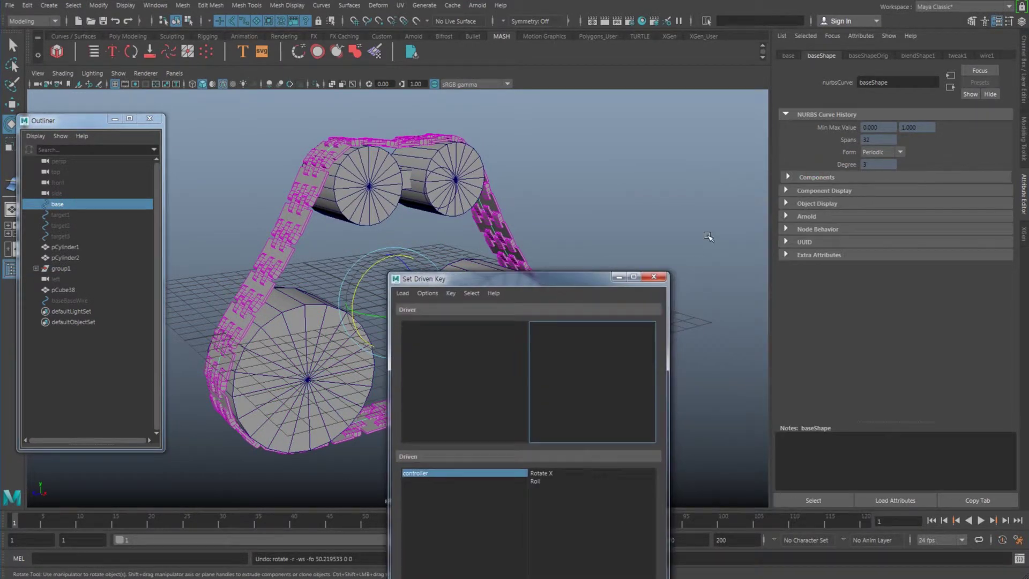
key(ctrl+a)
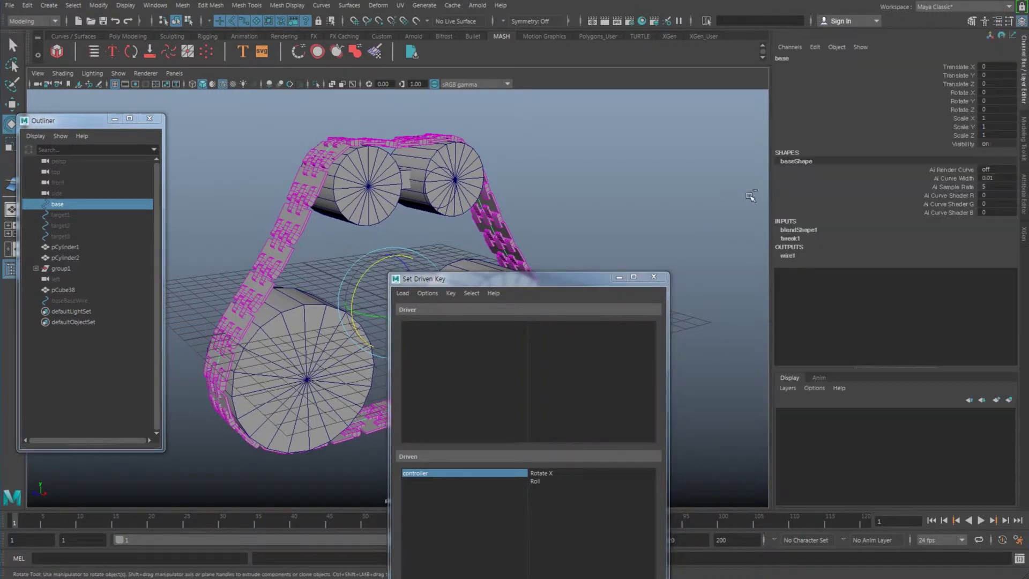
click(804, 230)
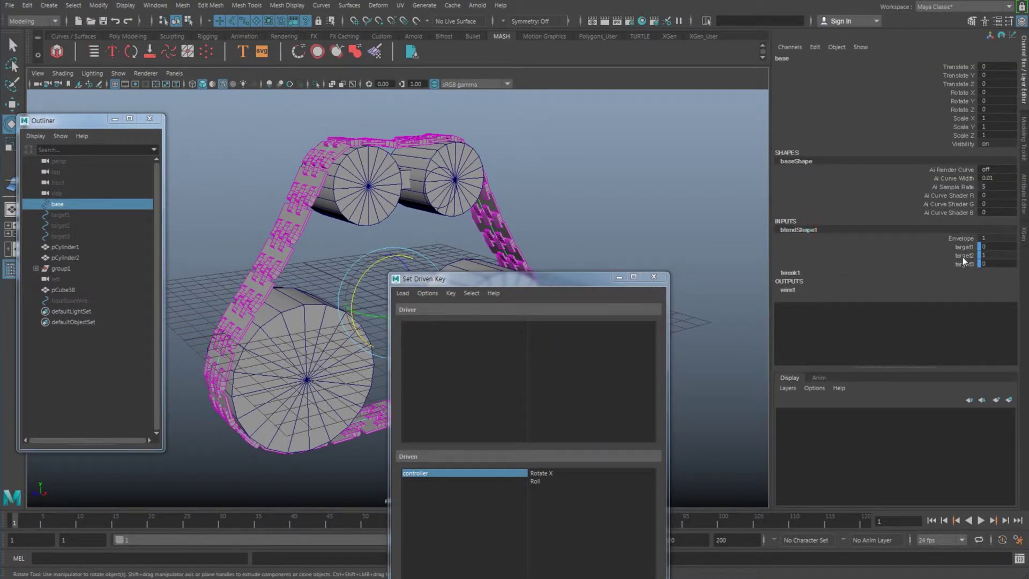
drag(956, 247, 956, 263)
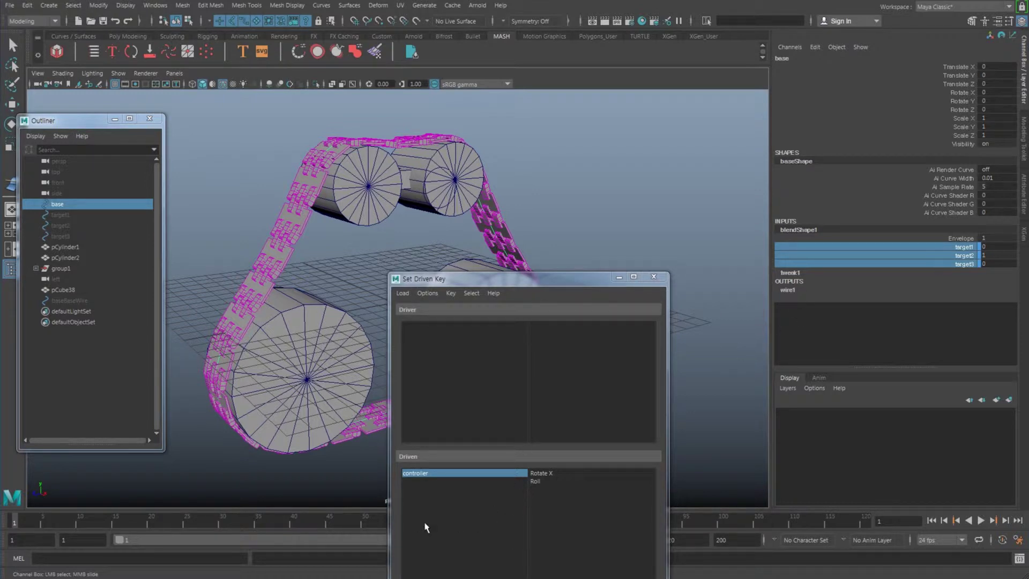
- Try rotating the upper wheels' controller -45° about X and undo the rotation
click(435, 207)
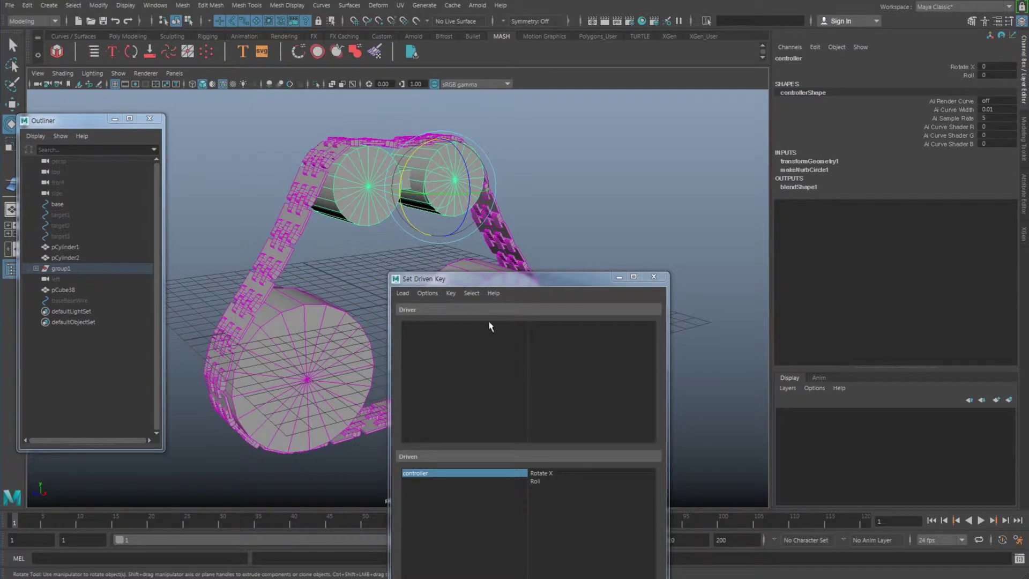
drag(403, 166, 435, 151)
key(ctrl+z)
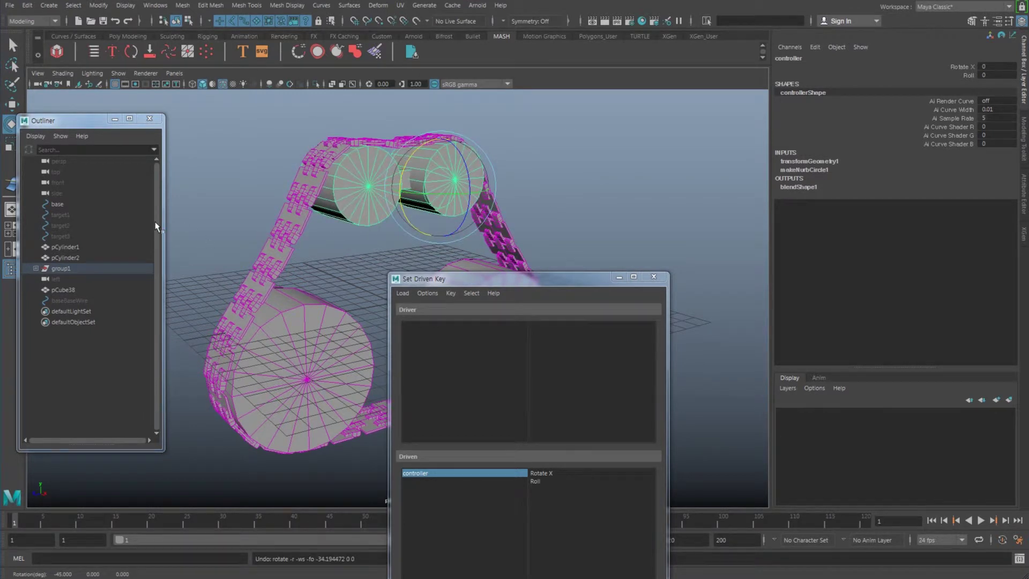
- Reopen the base curve's blendShape1 channels and move the Set Driven Key window away from the upper wheels
click(57, 204)
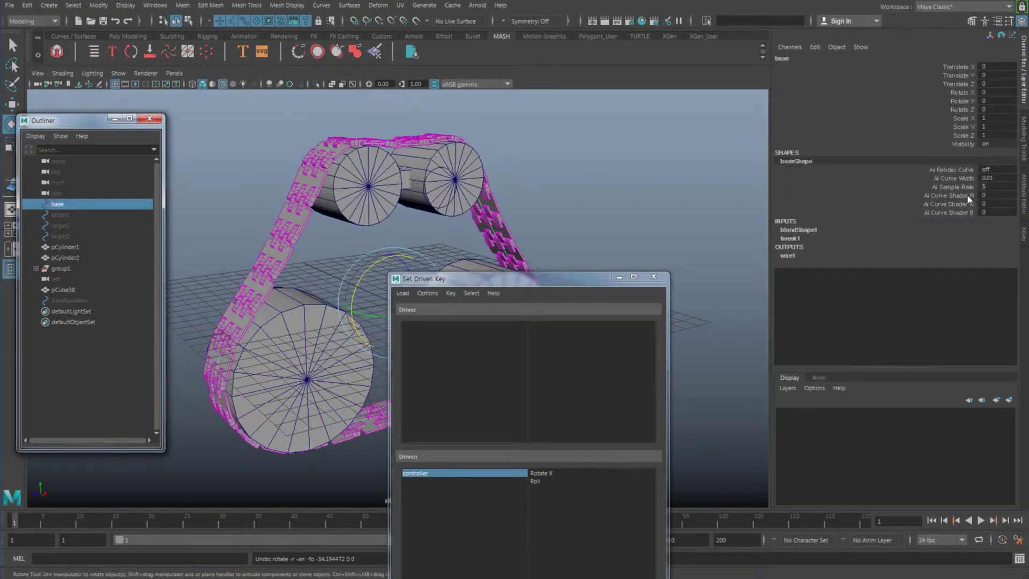
click(798, 230)
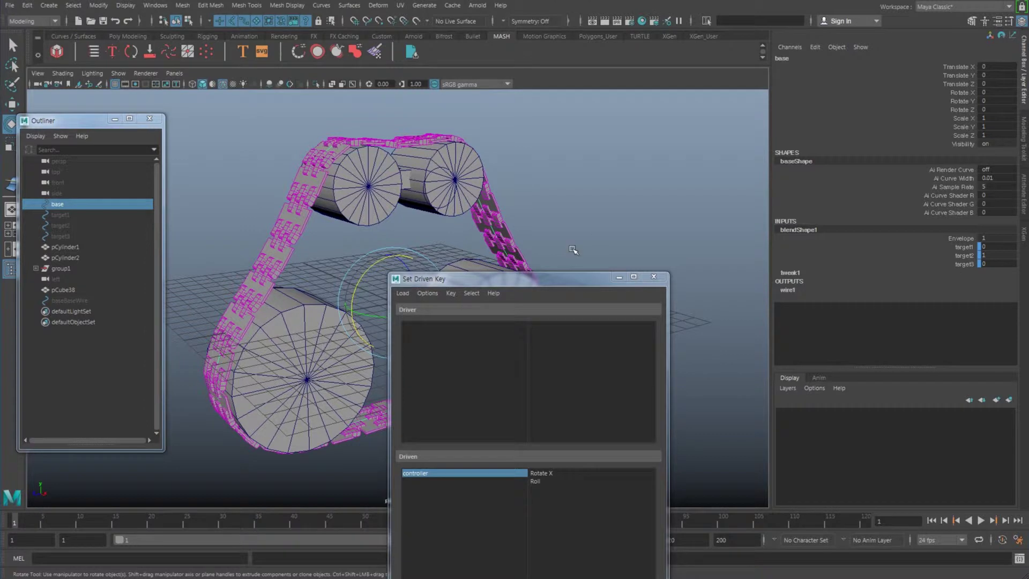
drag(534, 282, 633, 251)
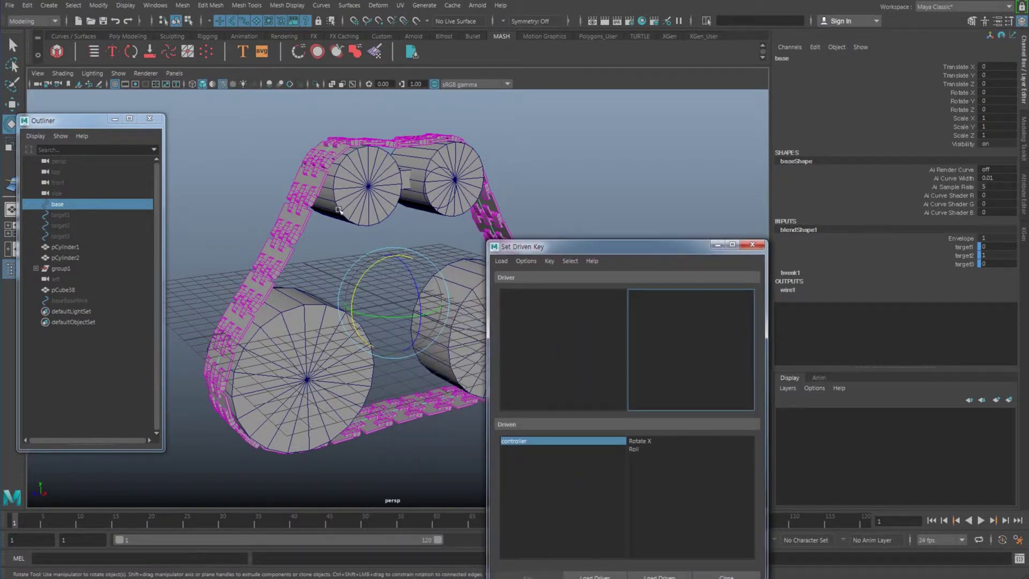
- Scrub the controller's Roll attribute to preview how the track runs around the wheels
click(300, 231)
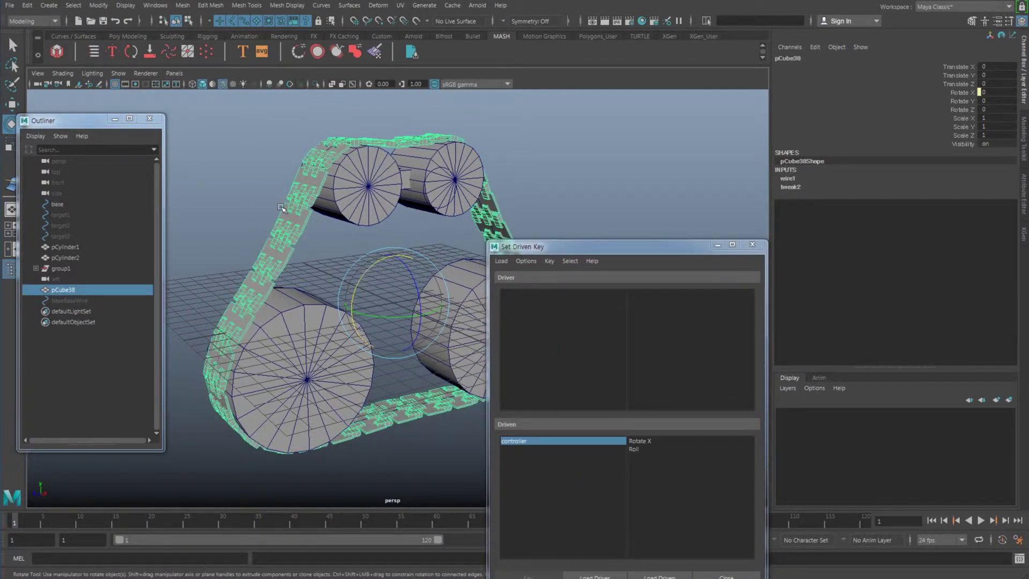
click(427, 204)
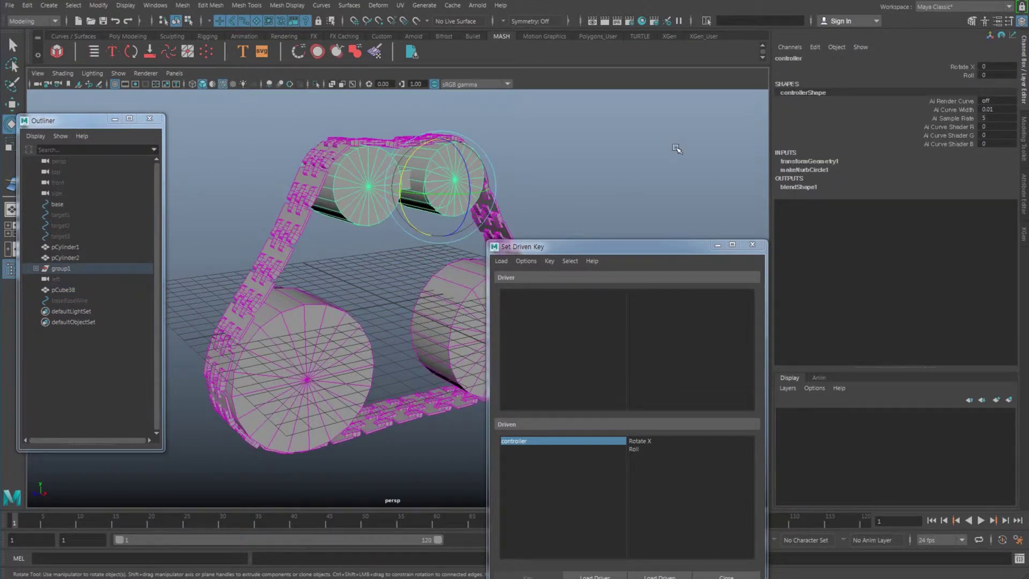
click(959, 68)
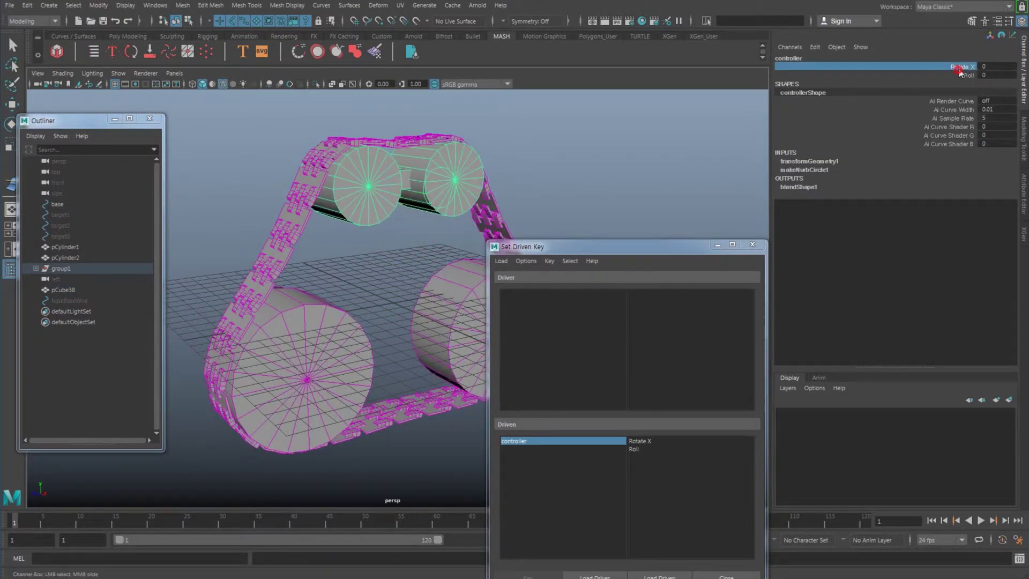
click(962, 75)
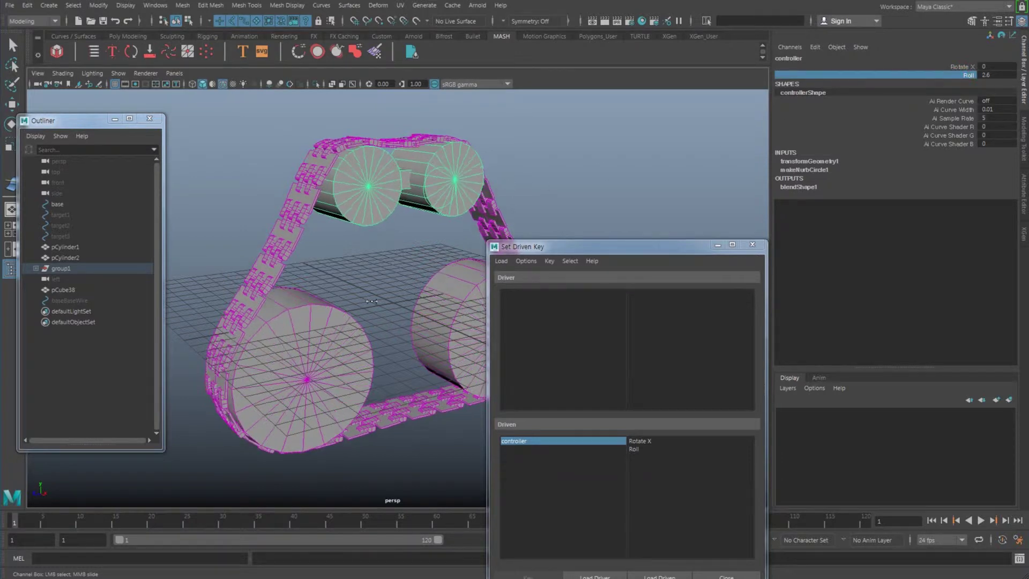
key(e)
click(355, 212)
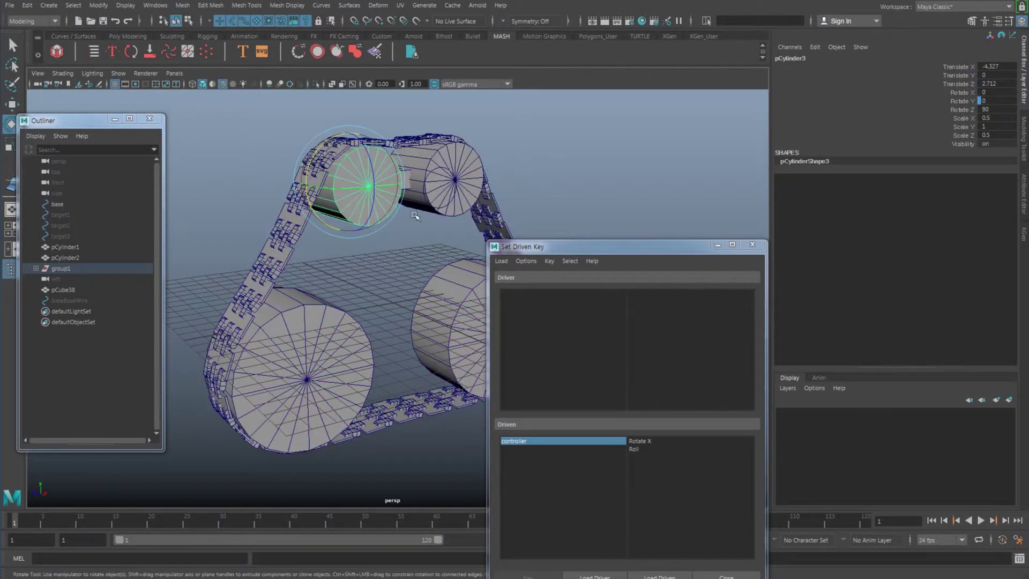
- Delete the track mesh wrapped around the wheels and select the base curve that remains
click(571, 252)
drag(571, 251, 591, 157)
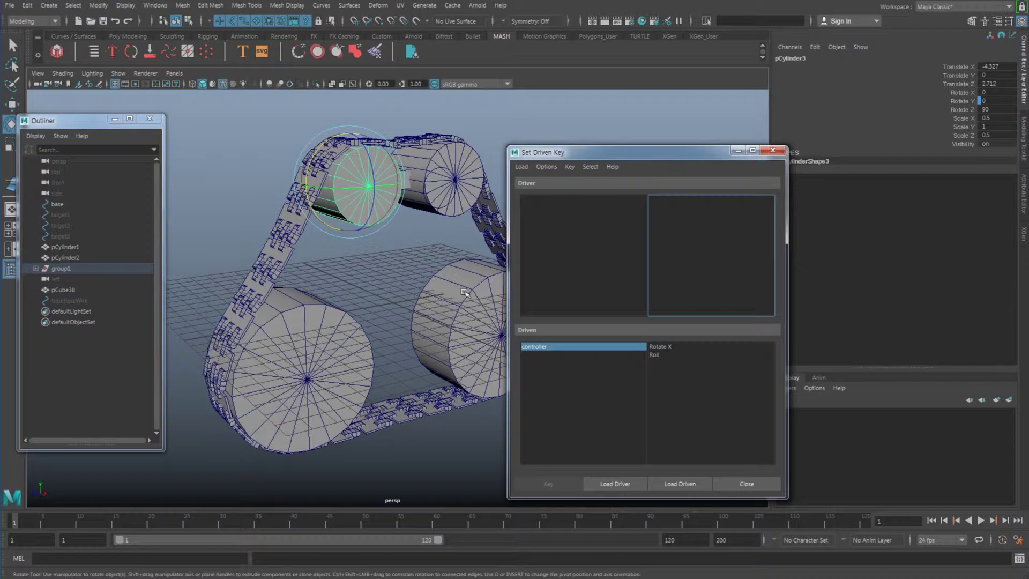
alt+middle_drag(411, 262, 347, 256)
key(w)
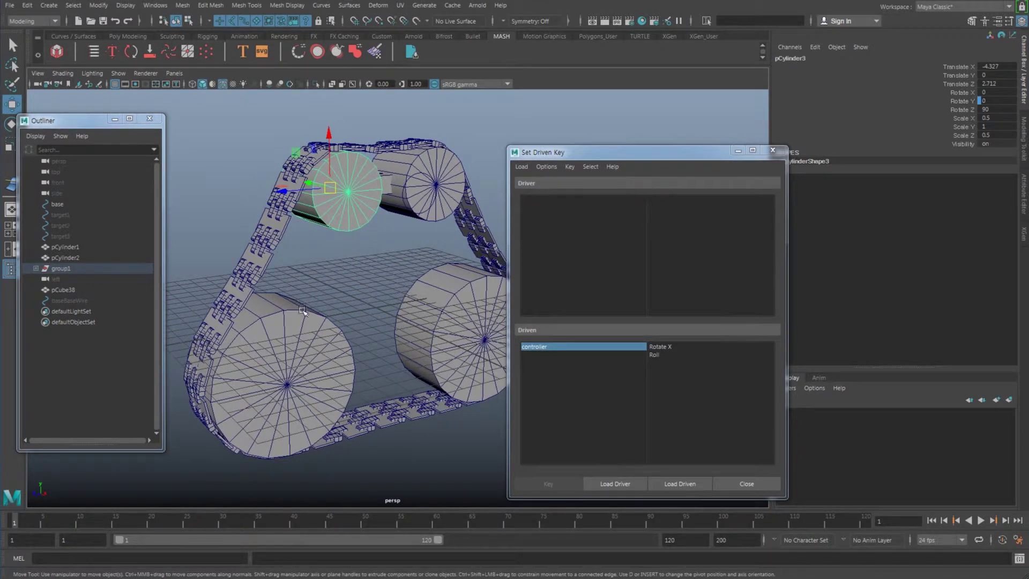
click(272, 258)
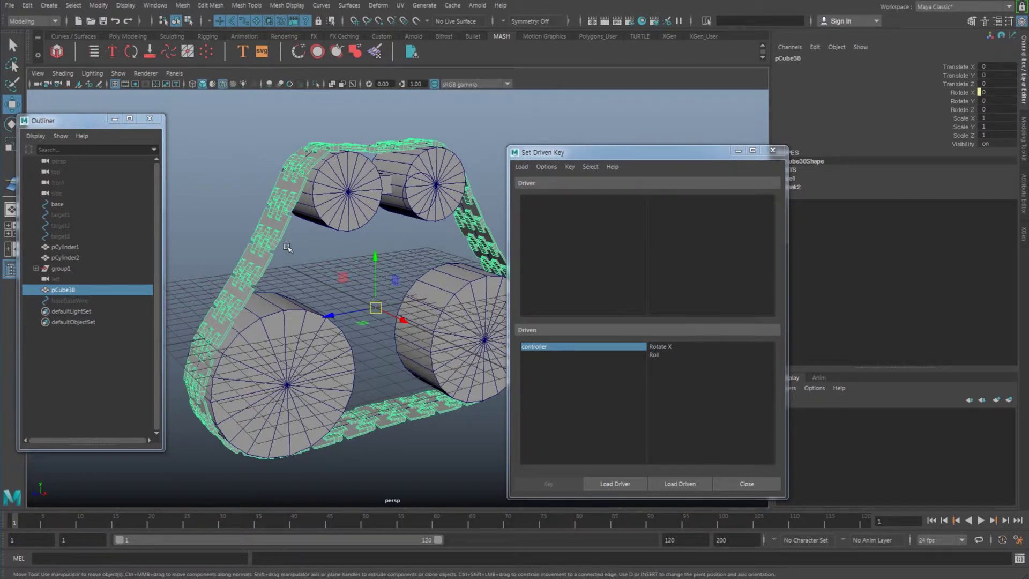
key(Delete)
drag(283, 257, 232, 255)
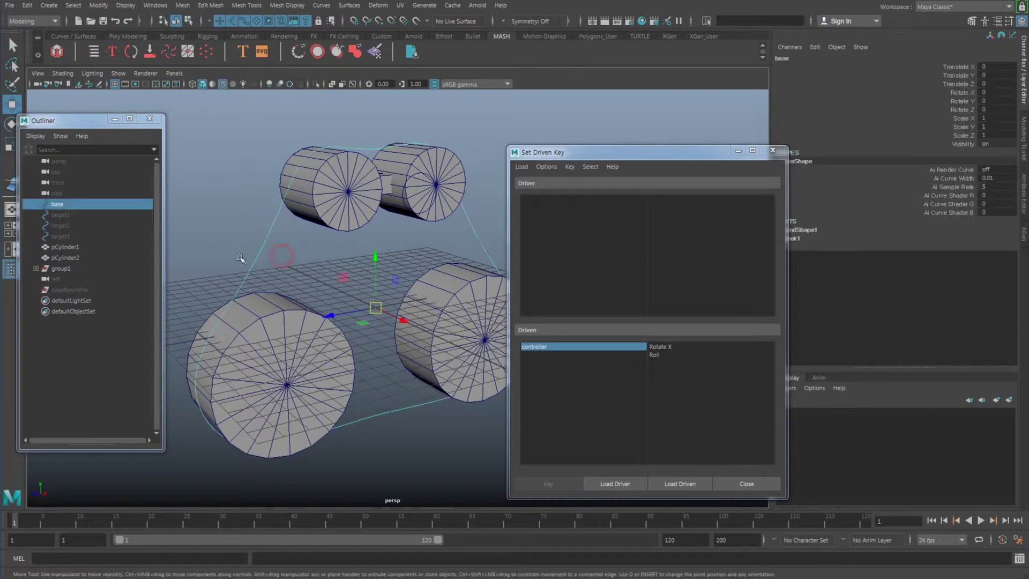
- Create a polygon cube and move it about 12 units along X, clear of the wheels
alt+middle_drag(344, 277, 333, 271)
click(631, 158)
drag(663, 168, 752, 184)
alt+middle_drag(335, 161, 434, 157)
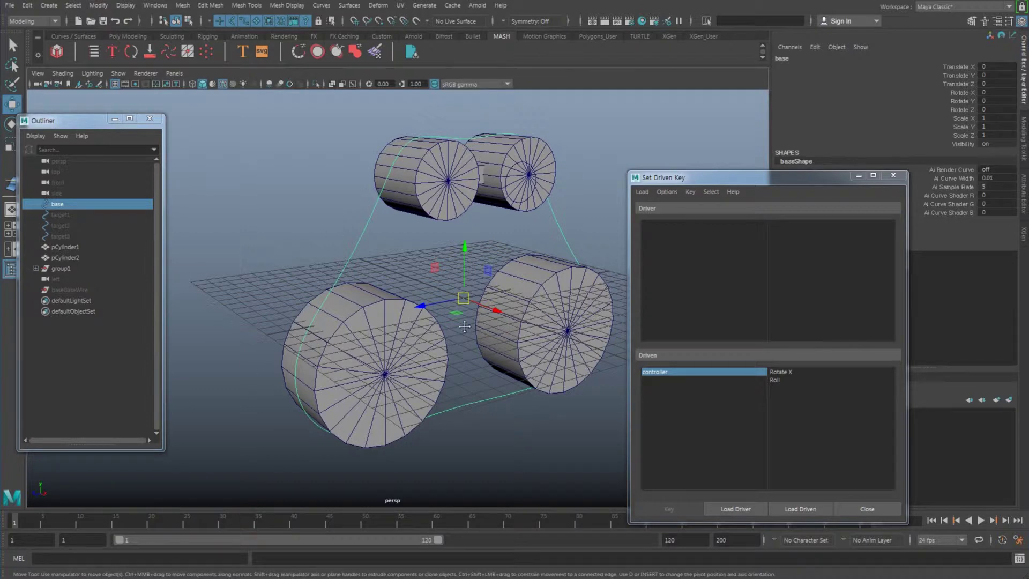
alt+middle_drag(470, 328, 377, 311)
alt+right_drag(544, 305, 498, 279)
alt+middle_drag(526, 260, 505, 252)
click(506, 253)
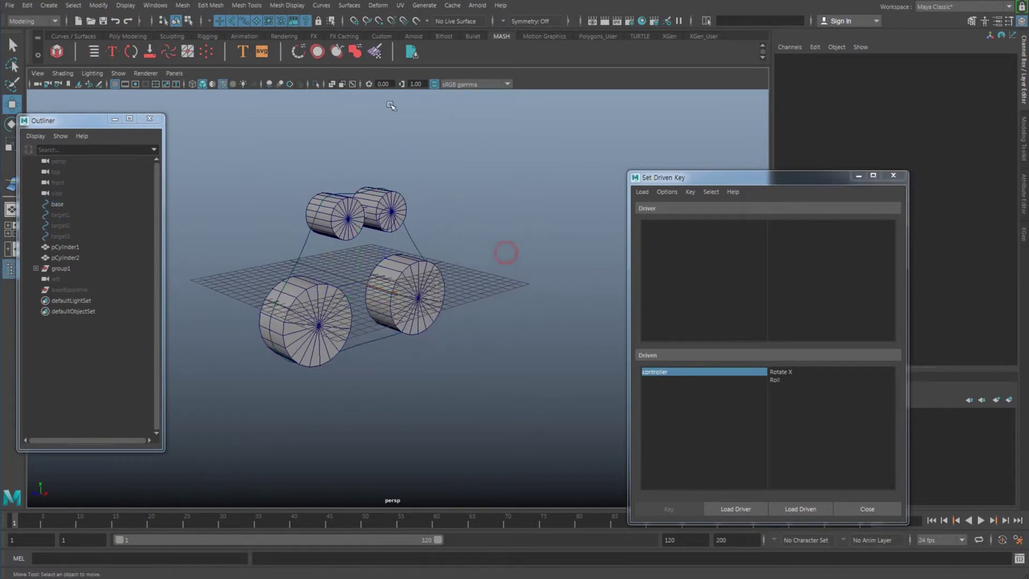
click(506, 202)
shift+right_drag(501, 211, 482, 243)
drag(399, 294, 476, 321)
scroll(482, 338, up, 4)
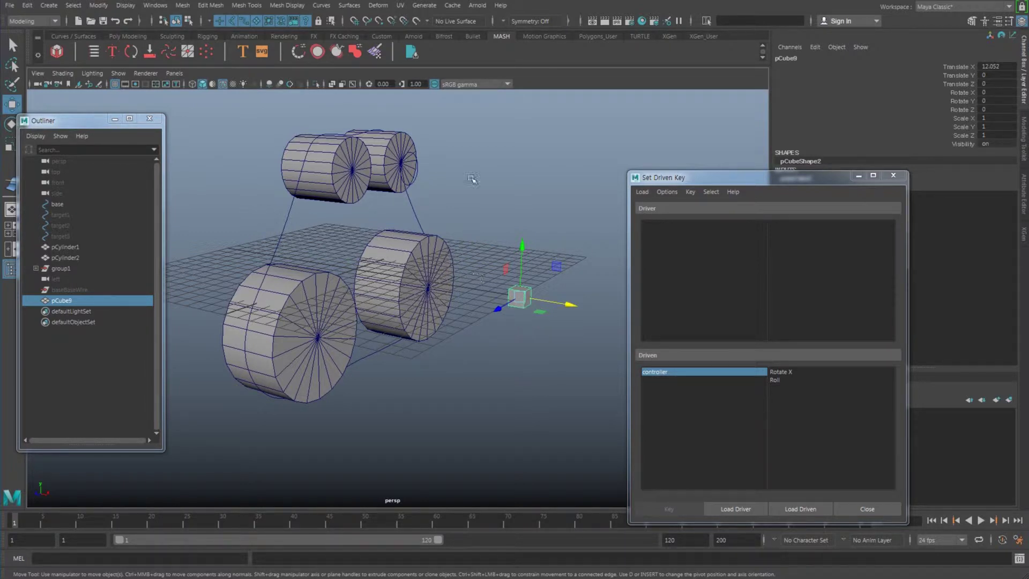
- Create a MASH network from the cube and reposition the Set Driven Key window
click(57, 51)
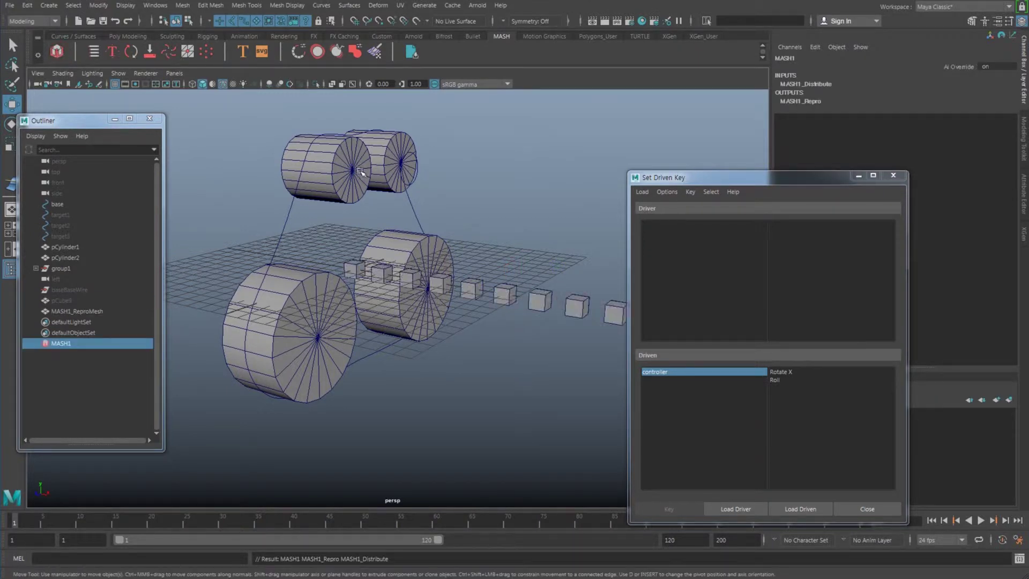
drag(706, 182, 769, 193)
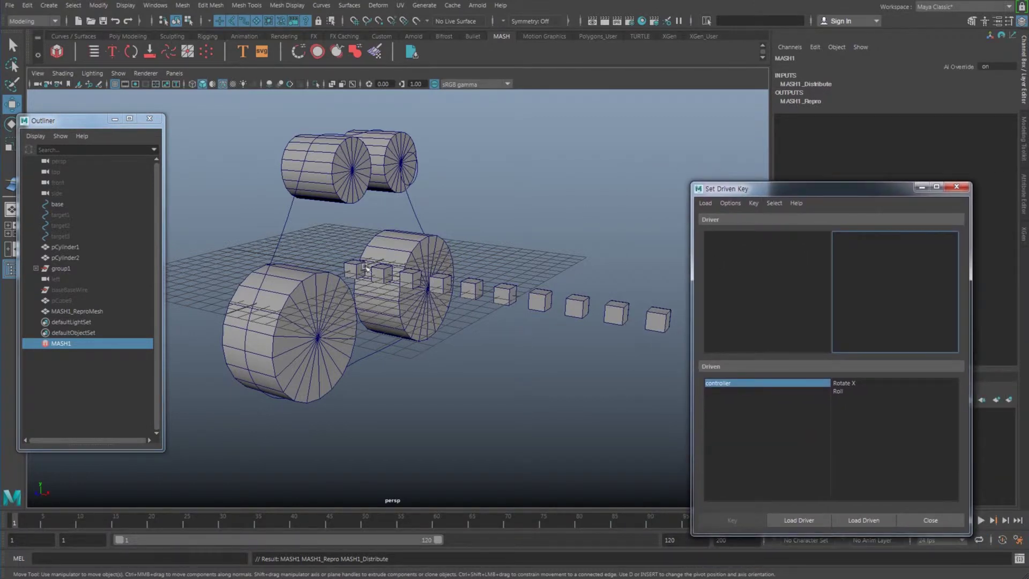
alt+middle_drag(603, 320, 627, 272)
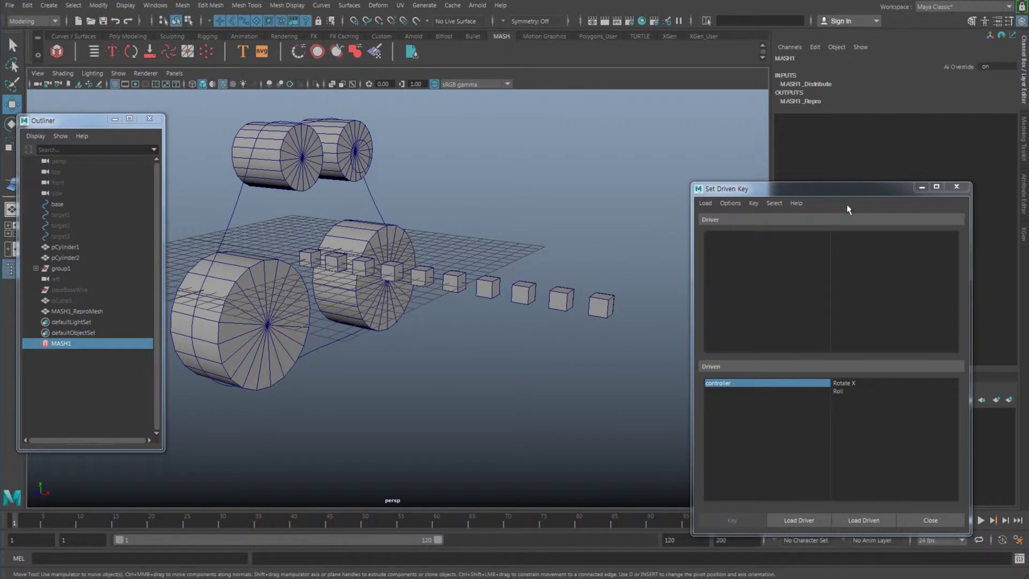
drag(849, 189, 698, 233)
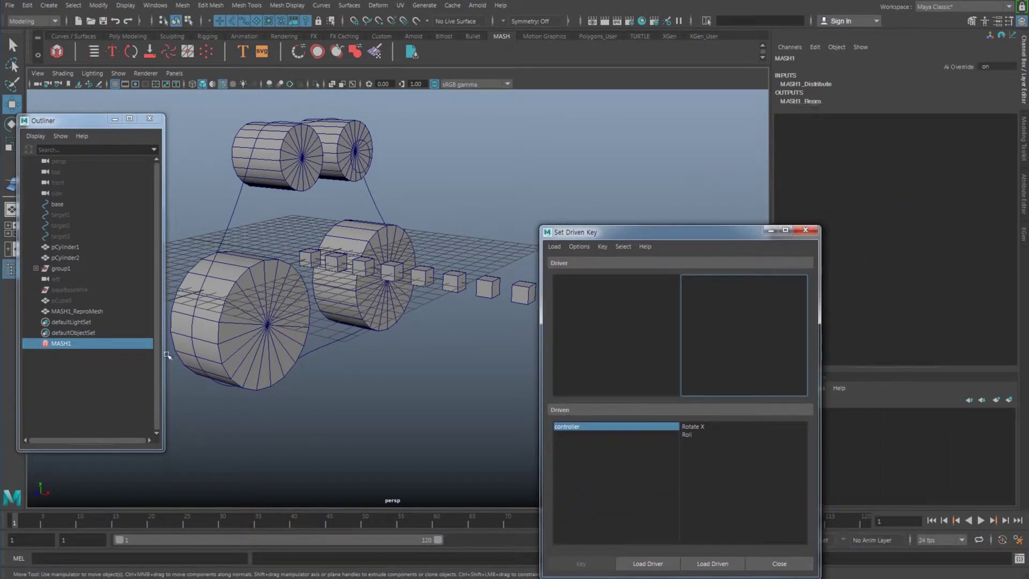
- Open the MASH Editor, select the MASH1_Distribute node and arrange the floating windows clear of the Attribute Editor
click(91, 52)
click(232, 376)
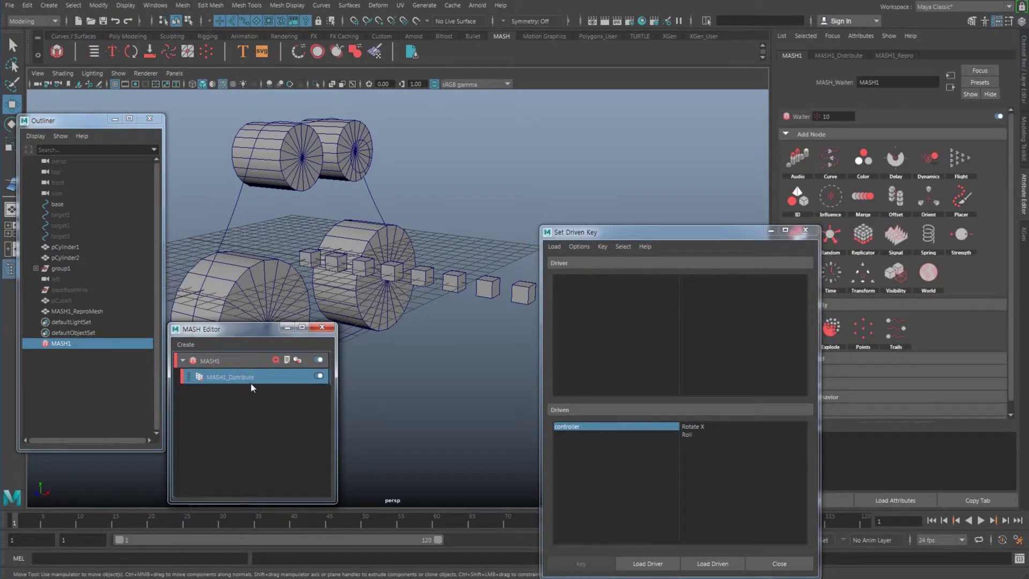
drag(259, 333, 239, 307)
drag(668, 239, 611, 317)
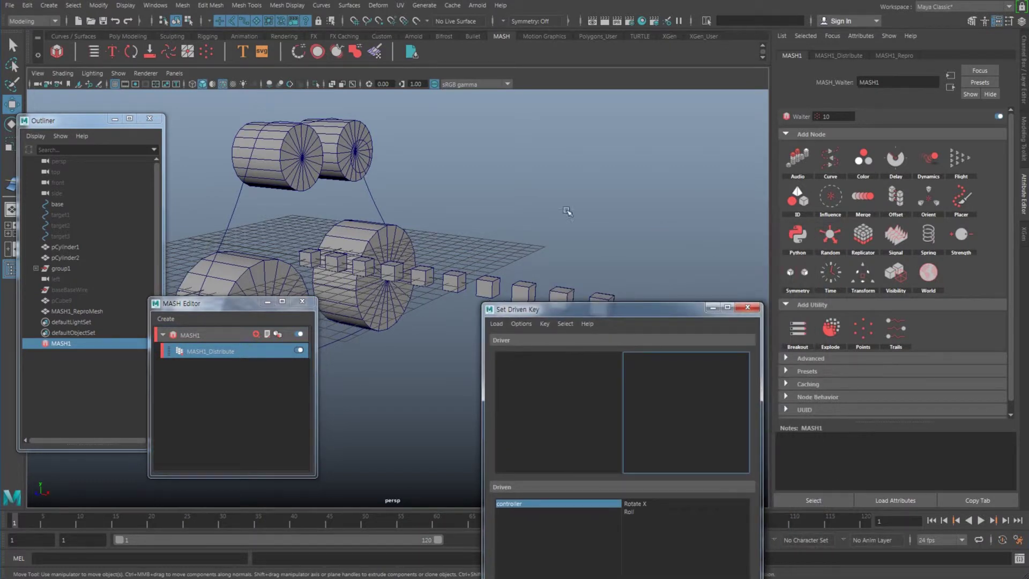
- Add a Curve node to the MASH1 network and connect the base curve as its input curve
click(833, 162)
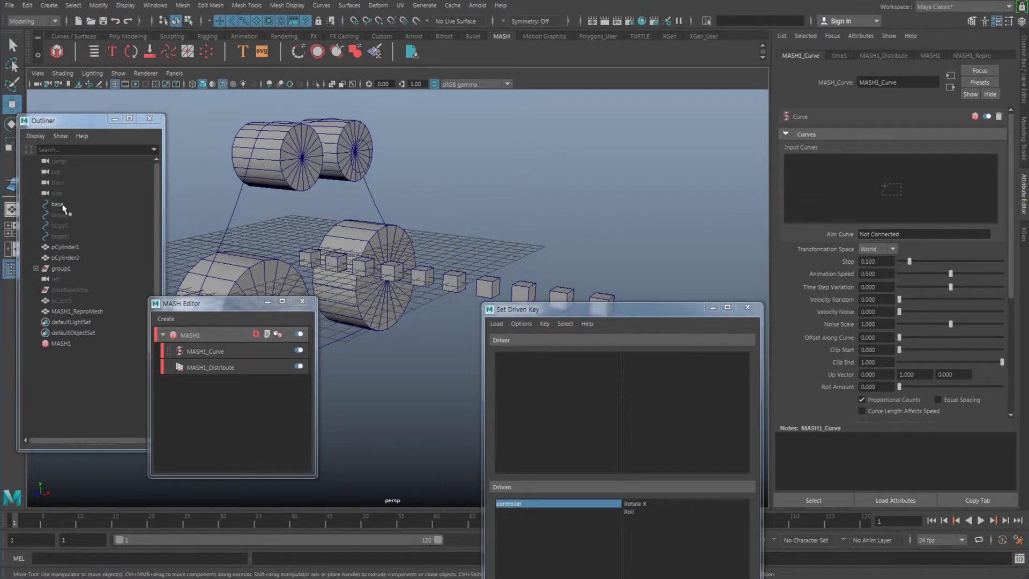
middle_drag(61, 208, 270, 131)
middle_drag(716, 201, 836, 180)
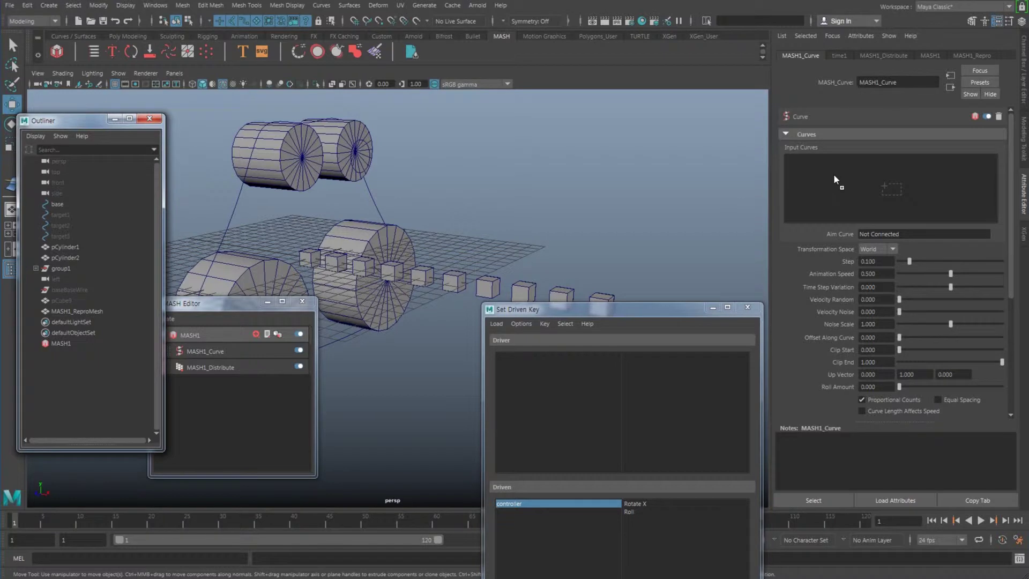
middle_drag(834, 174, 835, 175)
alt+drag(484, 245, 454, 242)
alt+middle_drag(472, 244, 573, 175)
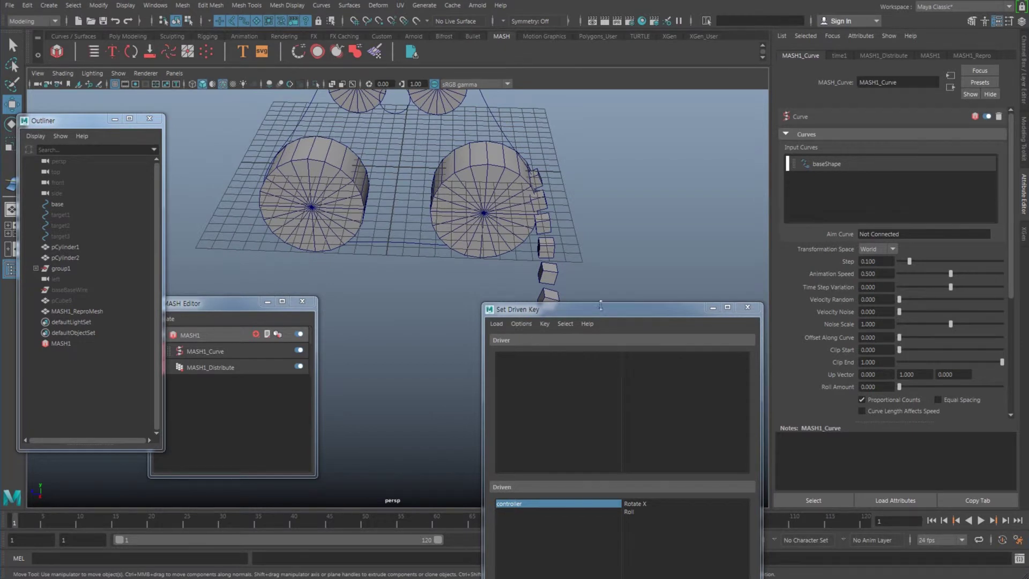
alt+drag(555, 267, 604, 250)
alt+drag(519, 248, 498, 252)
- Set the MASH1_Distribute node's Distance X to 0 and the MASH1_Curve node's Step to 1
click(222, 367)
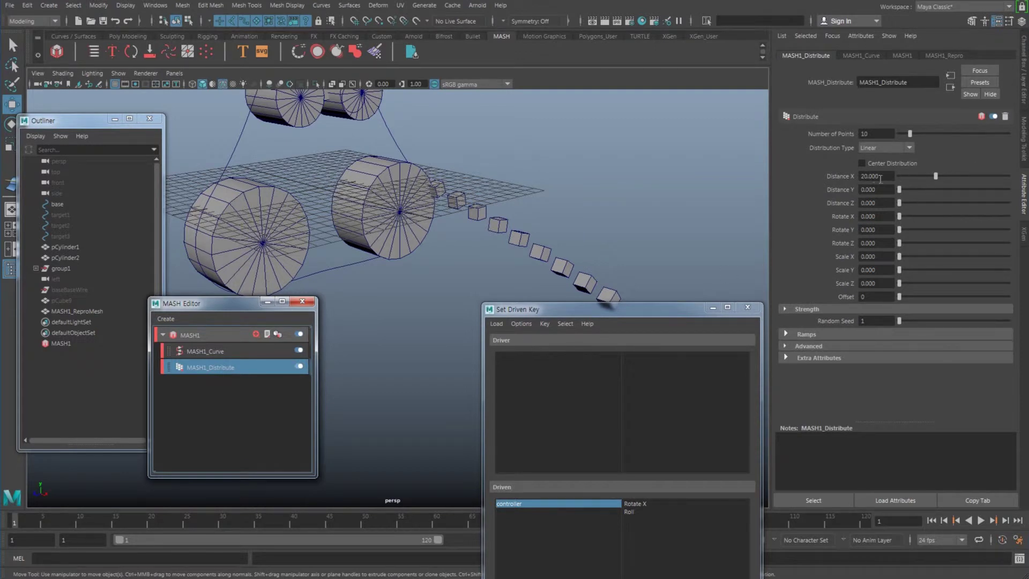
drag(935, 179, 862, 183)
alt+drag(483, 190, 466, 250)
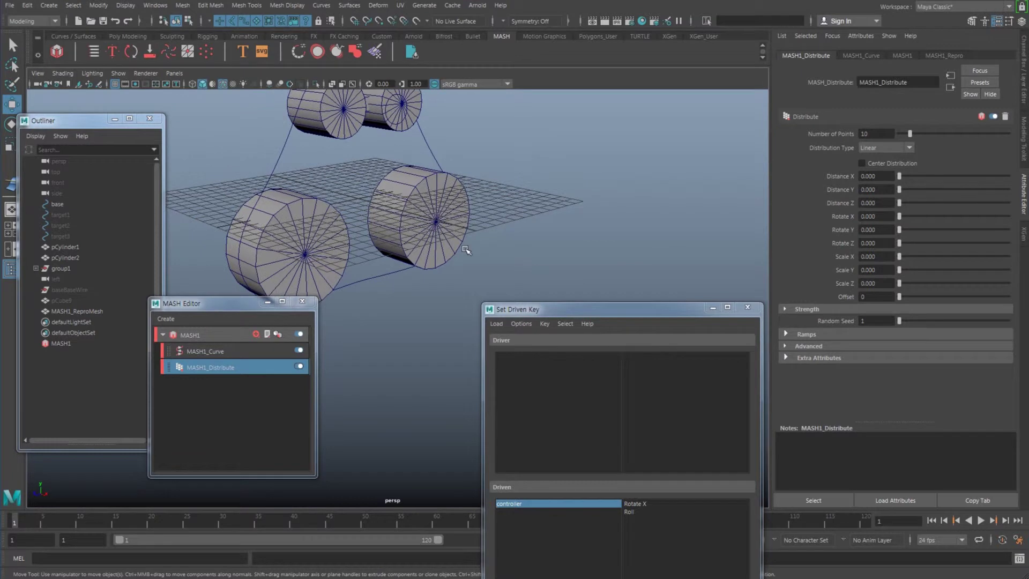
click(230, 352)
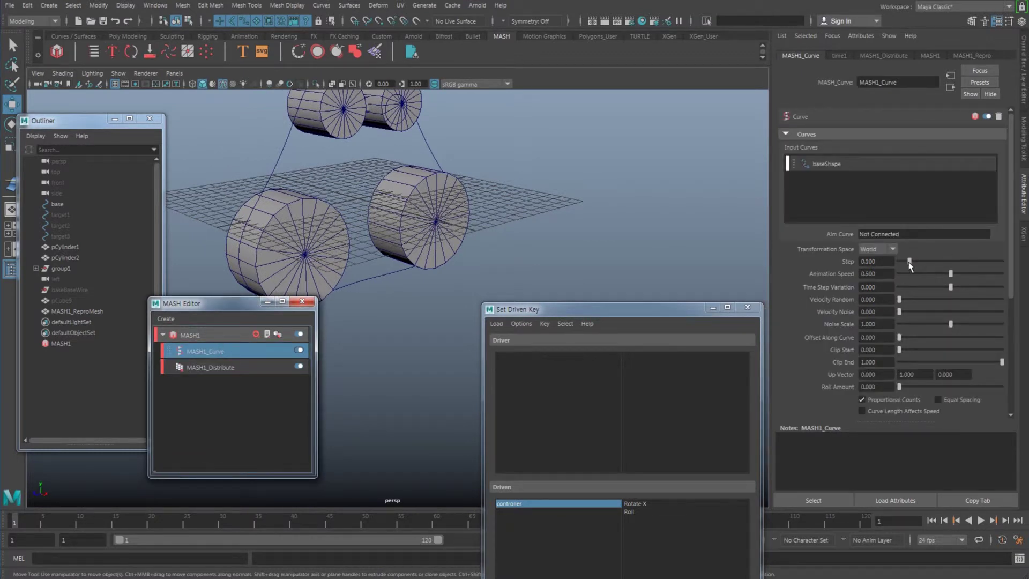
drag(913, 264, 1015, 271)
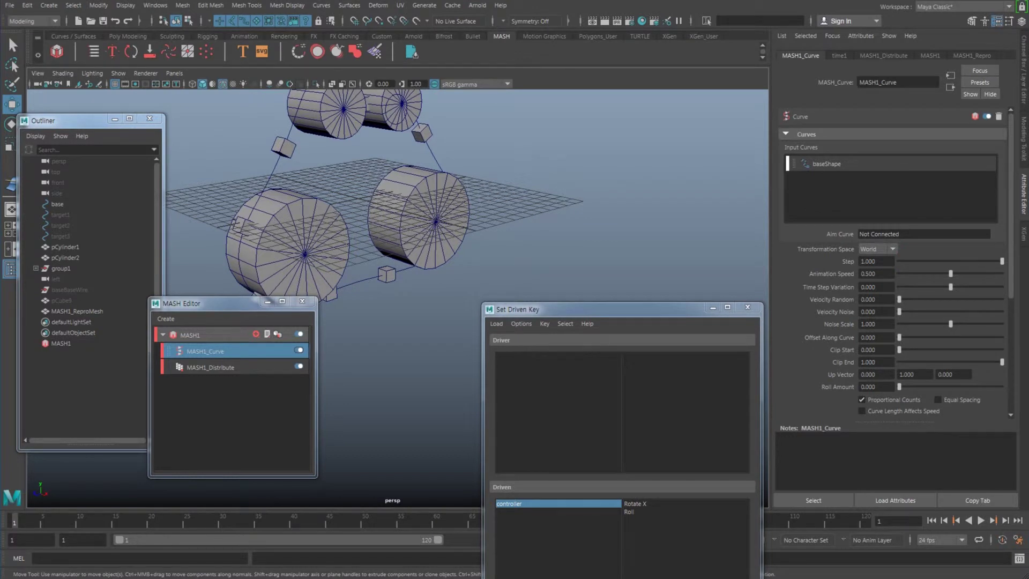
alt+drag(487, 225, 616, 256)
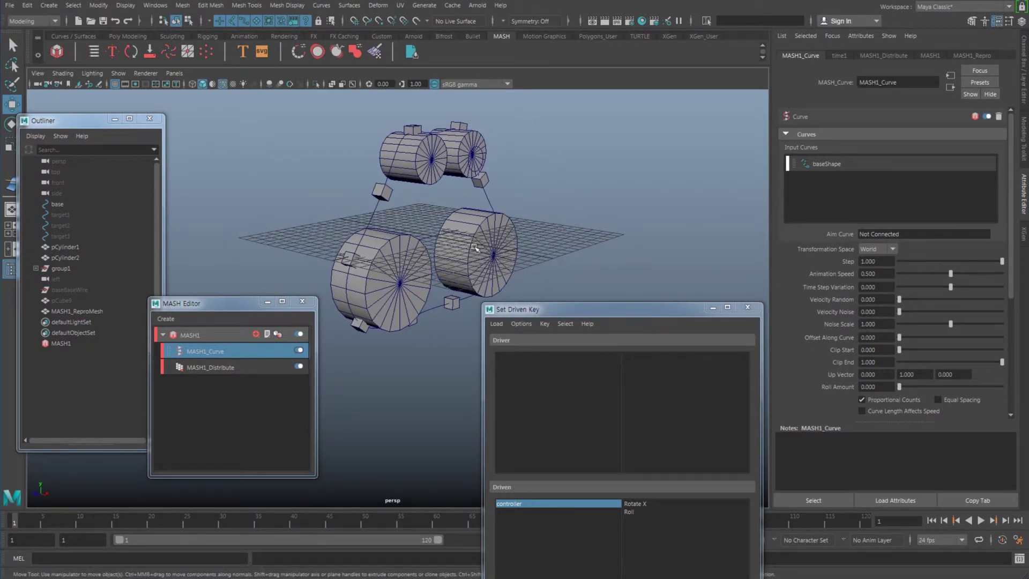
- Set the MASH1_Distribute node's Number of Points to 35 to fill the curve around the wheels with cubes
click(213, 367)
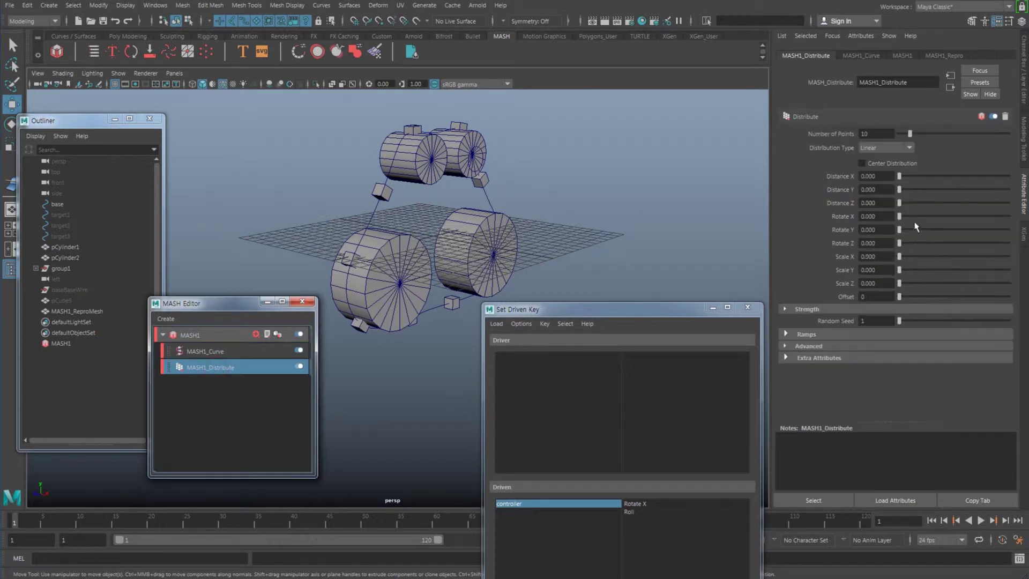
drag(909, 136, 939, 148)
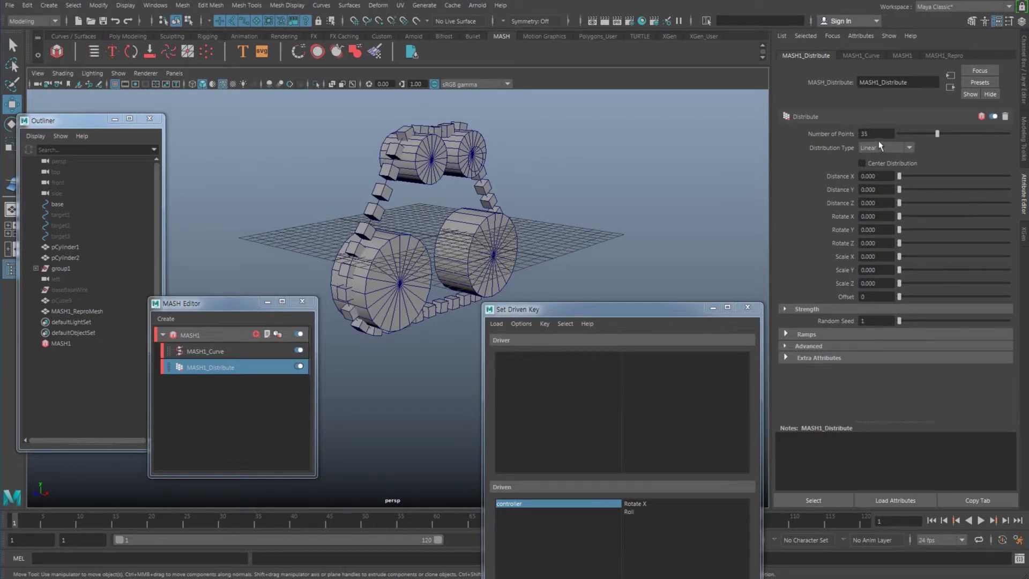
alt+drag(451, 219, 427, 217)
alt+drag(535, 230, 561, 214)
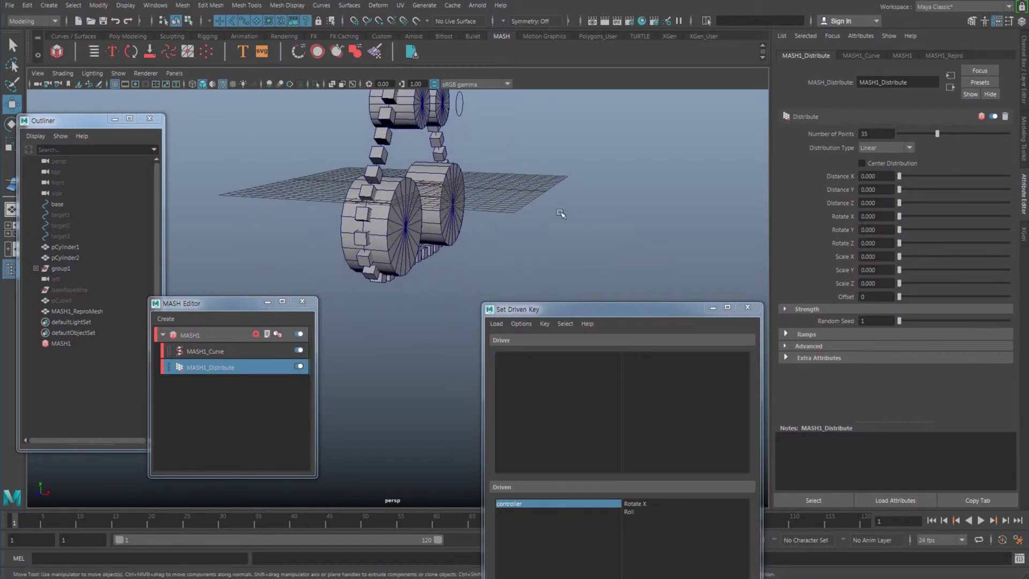
alt+drag(455, 238, 451, 234)
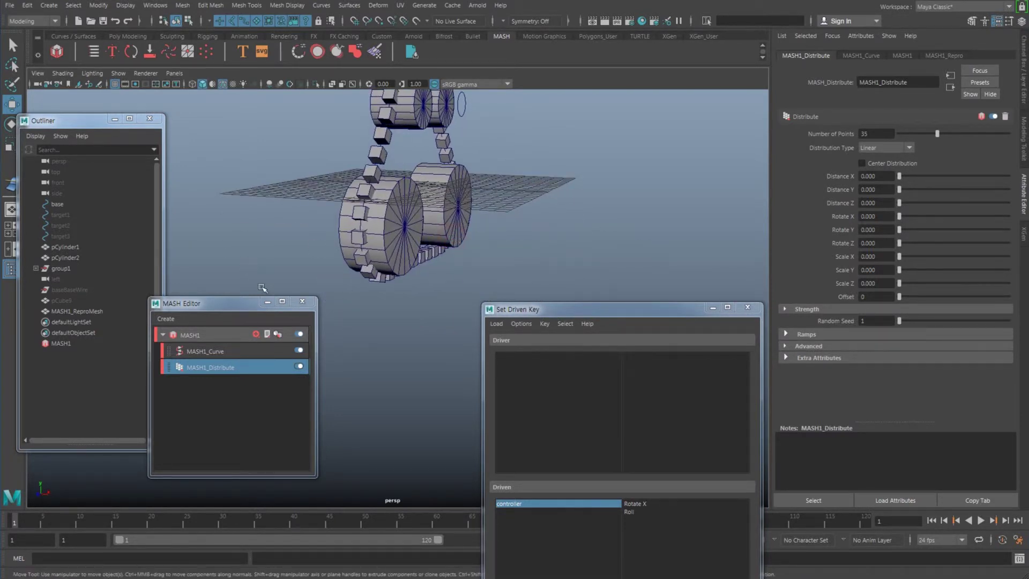
- Select the hidden source cube pCube9 and show it in the viewport
click(63, 300)
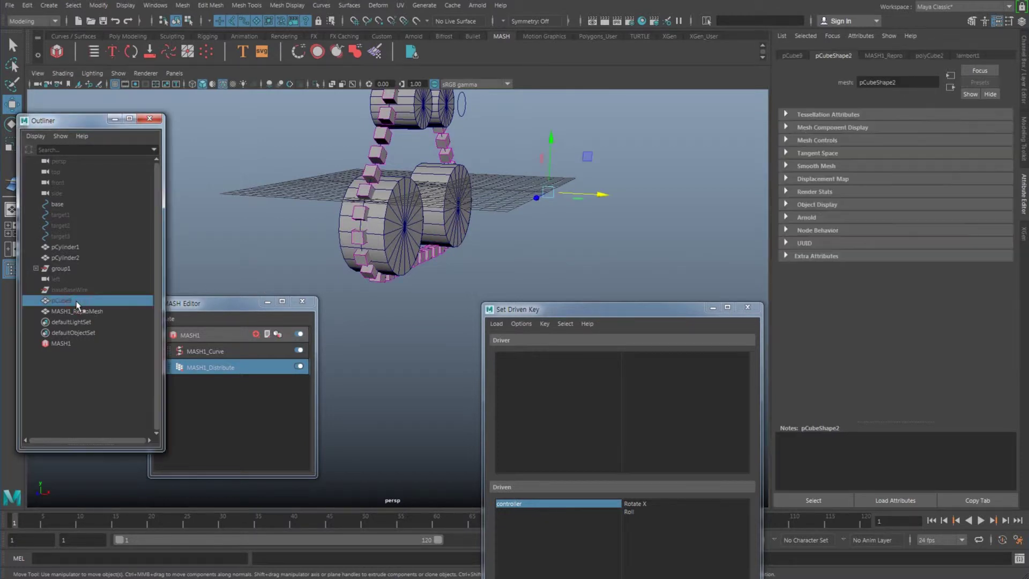
alt+drag(364, 269, 350, 306)
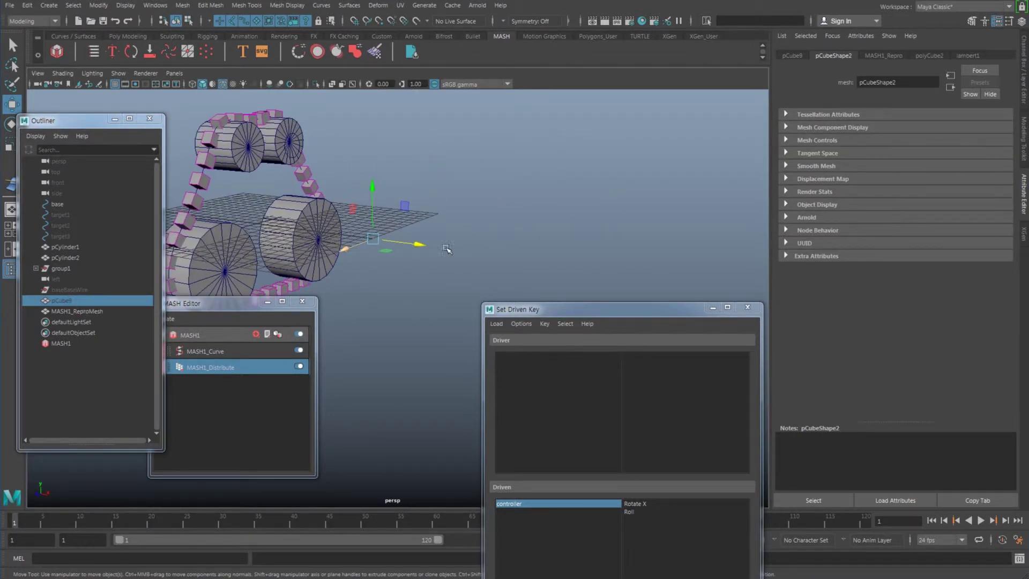
alt+drag(448, 248, 425, 258)
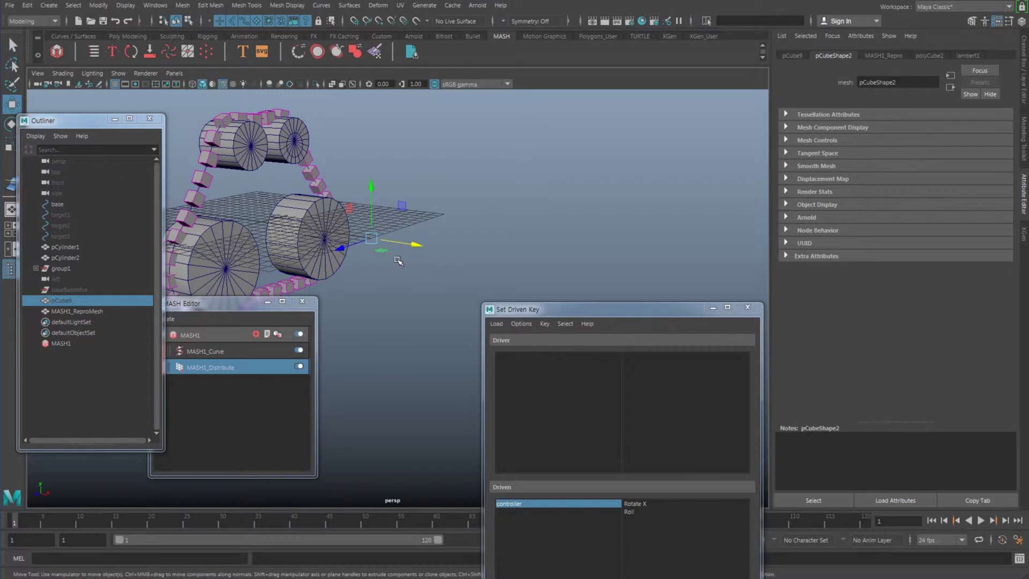
key(shift+h)
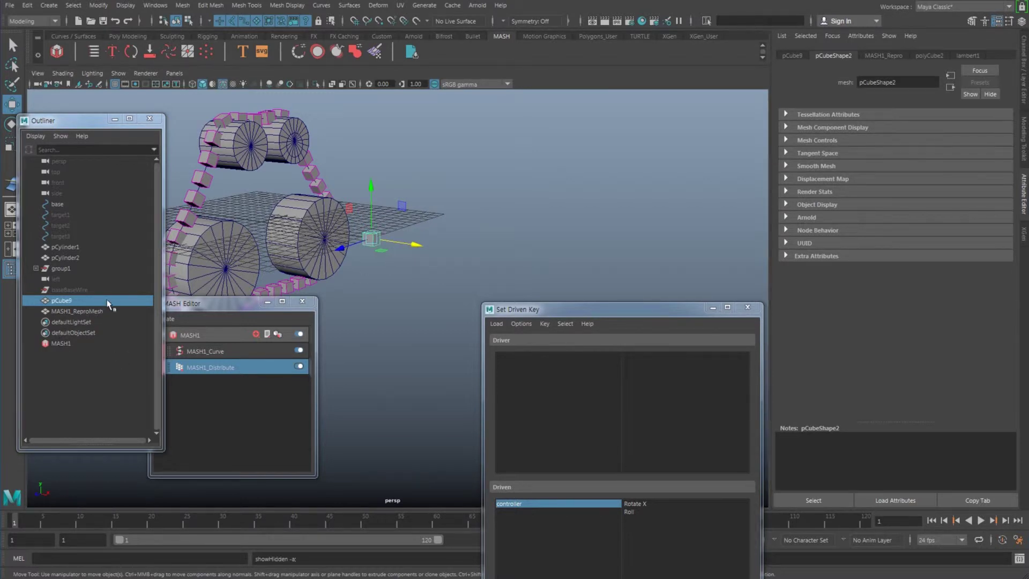
scroll(426, 262, up, 2)
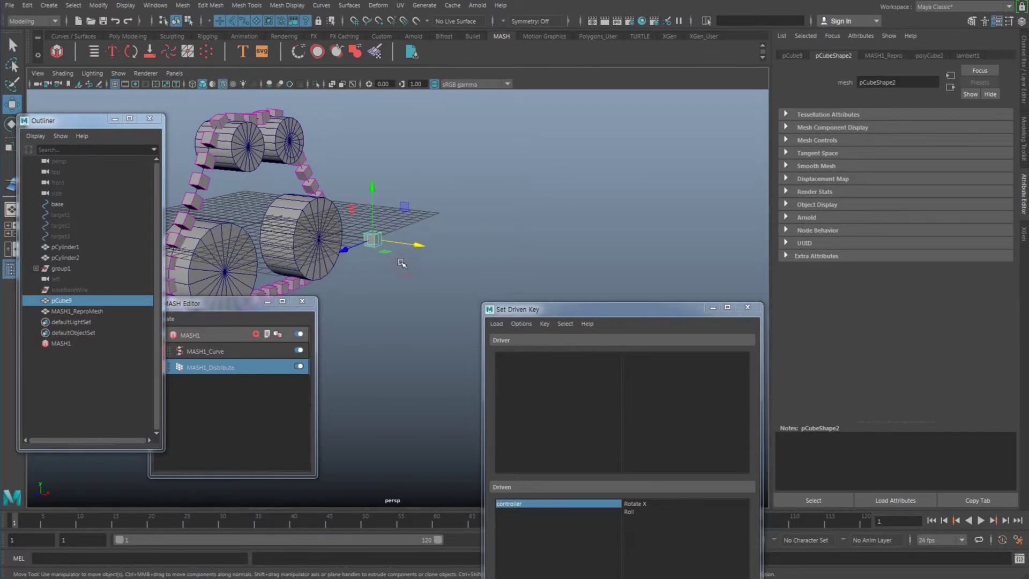
- Scale the source cube pCube9 into a long, thin upright plate so the instances form wide track links
key(e)
key(r)
alt+drag(423, 263, 391, 240)
drag(396, 196, 402, 150)
key(w)
mouse_move(423, 269)
alt+mouse_down()
mouse_move(446, 268)
mouse_move(410, 256)
alt+mouse_up()
alt+middle_drag(332, 257, 348, 266)
alt+drag(361, 278, 413, 292)
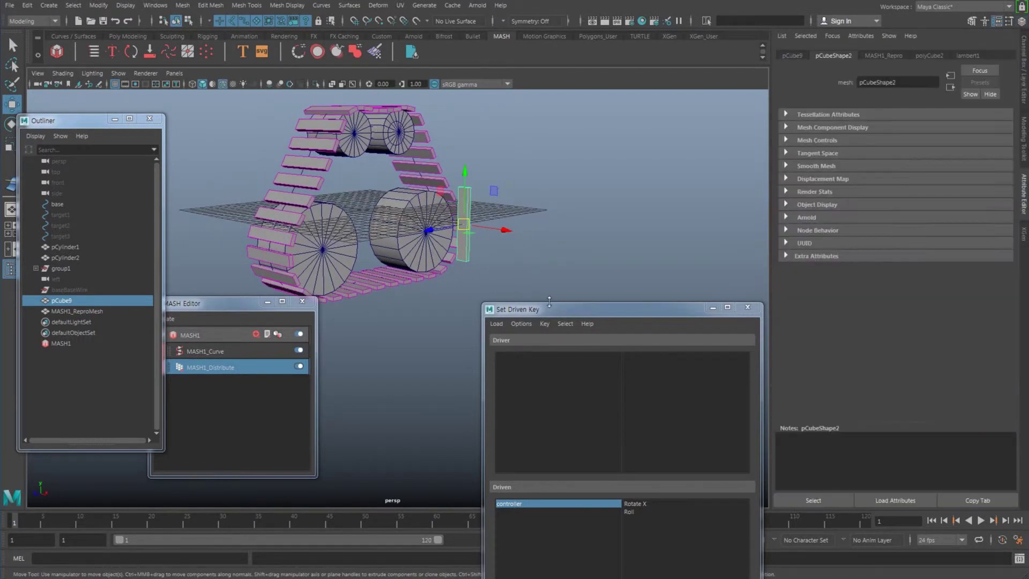
- Review the Distribute and Curve node settings, play the track animation and return to frame 1
click(232, 370)
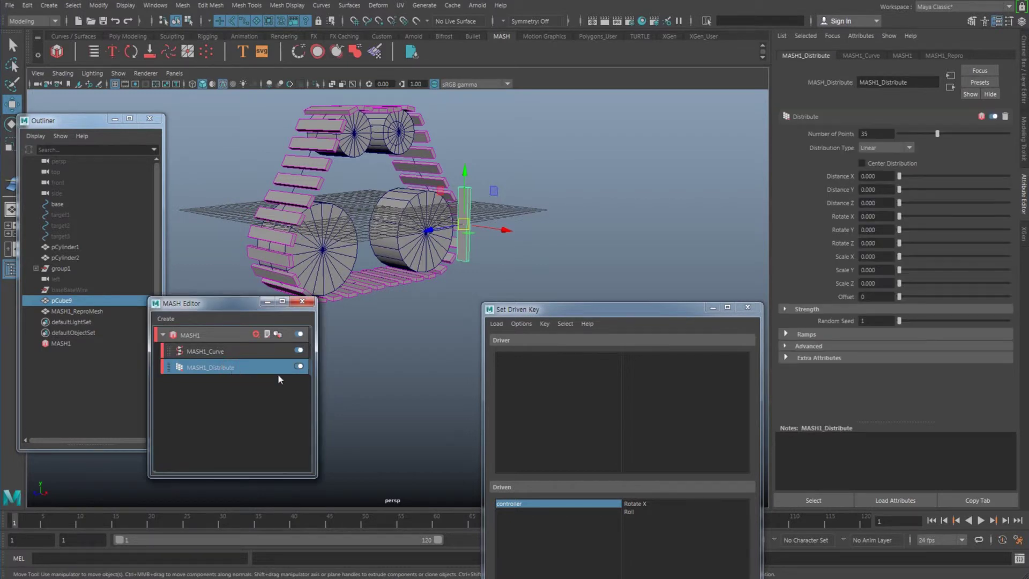
click(220, 352)
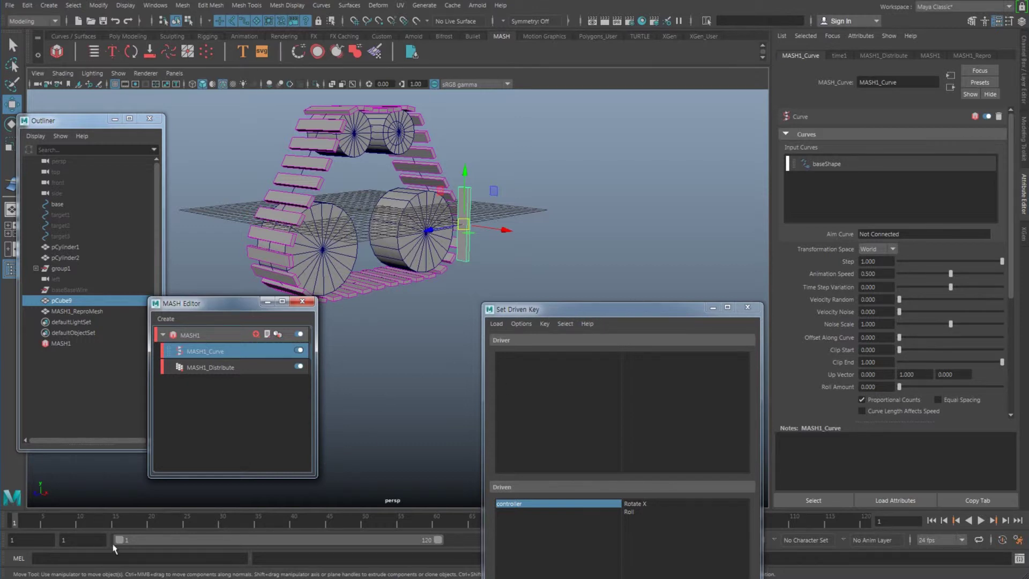
key(alt+v)
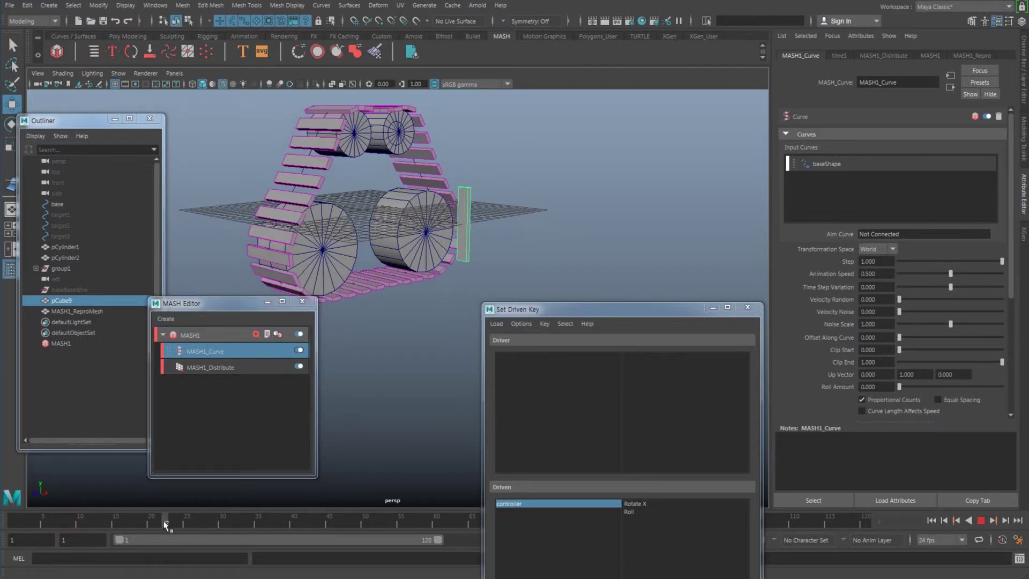
drag(79, 520, 0, 519)
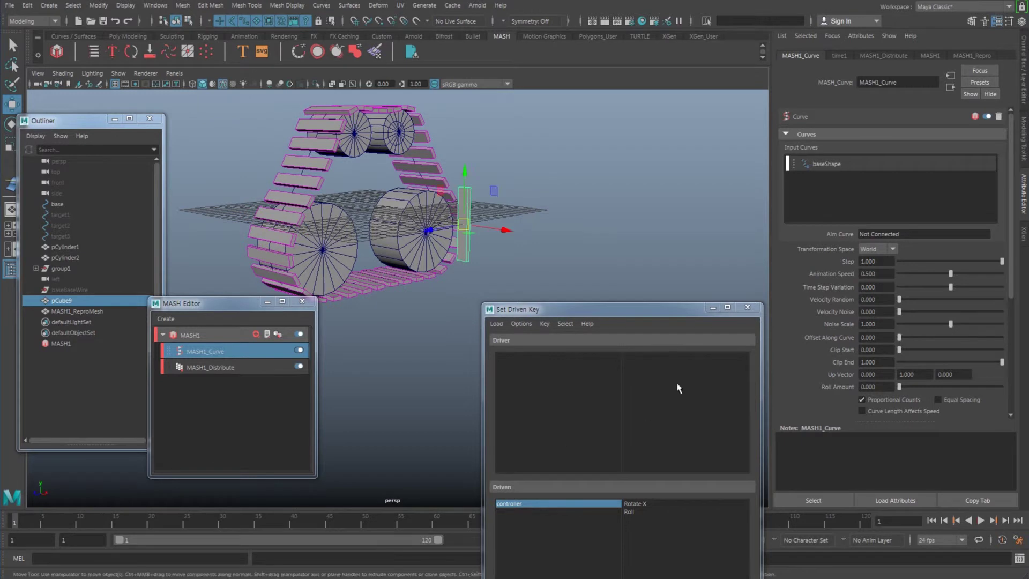
- Try a Roll value of 9 on the controller, and undo the change
alt+middle_drag(445, 182, 447, 226)
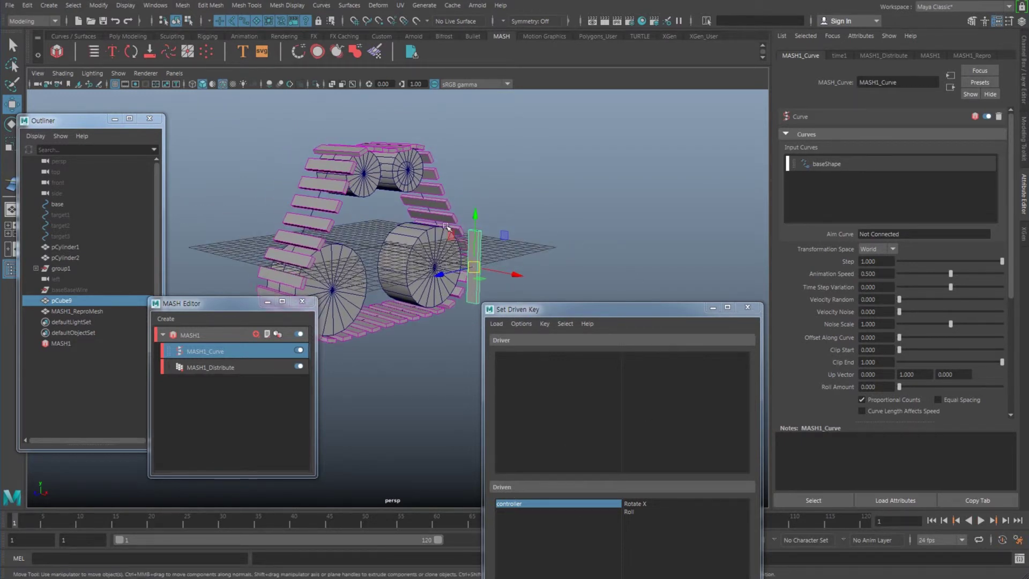
click(413, 179)
key(ctrl+a)
click(962, 75)
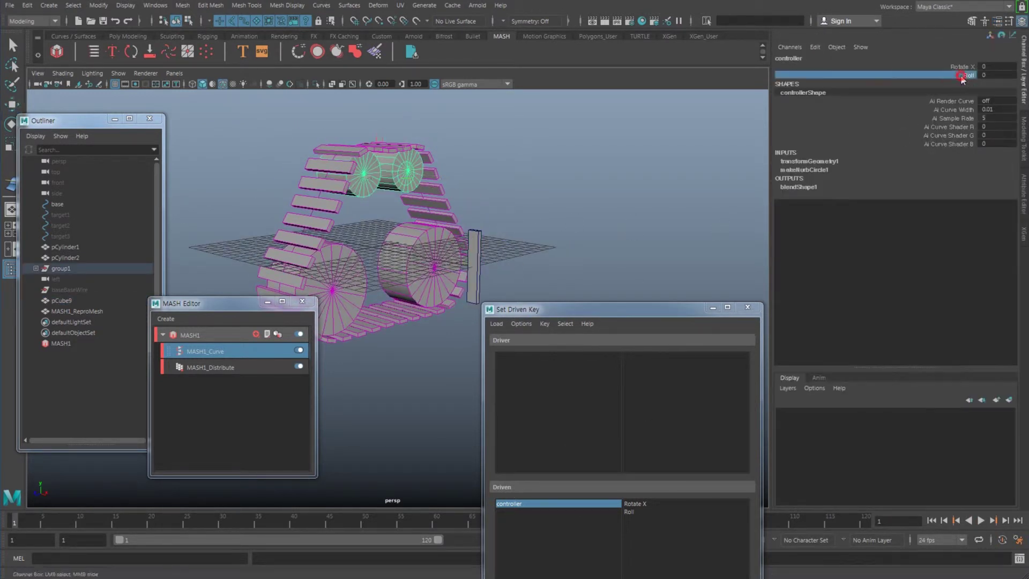
middle_drag(608, 201, 667, 228)
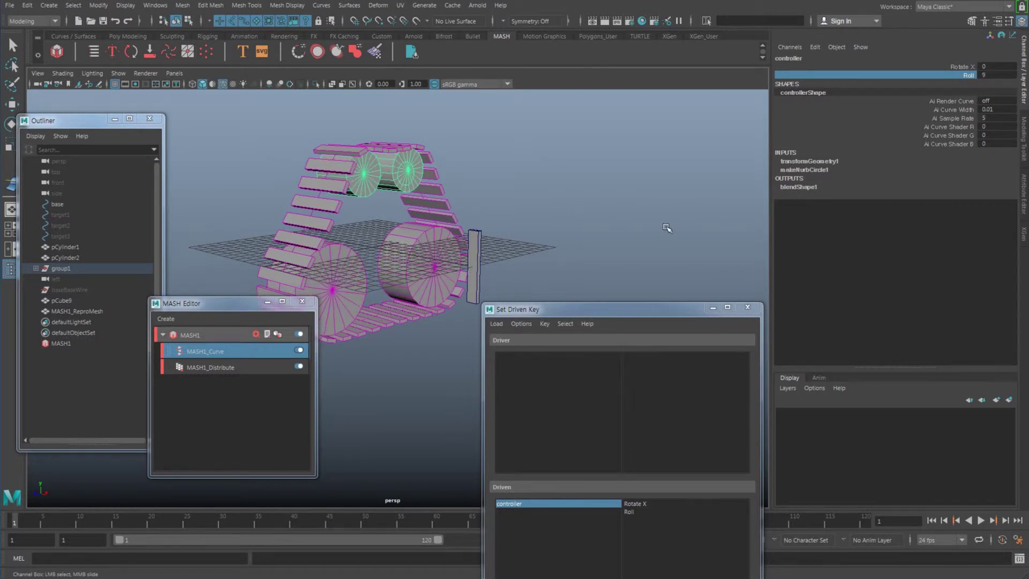
key(ctrl+z)
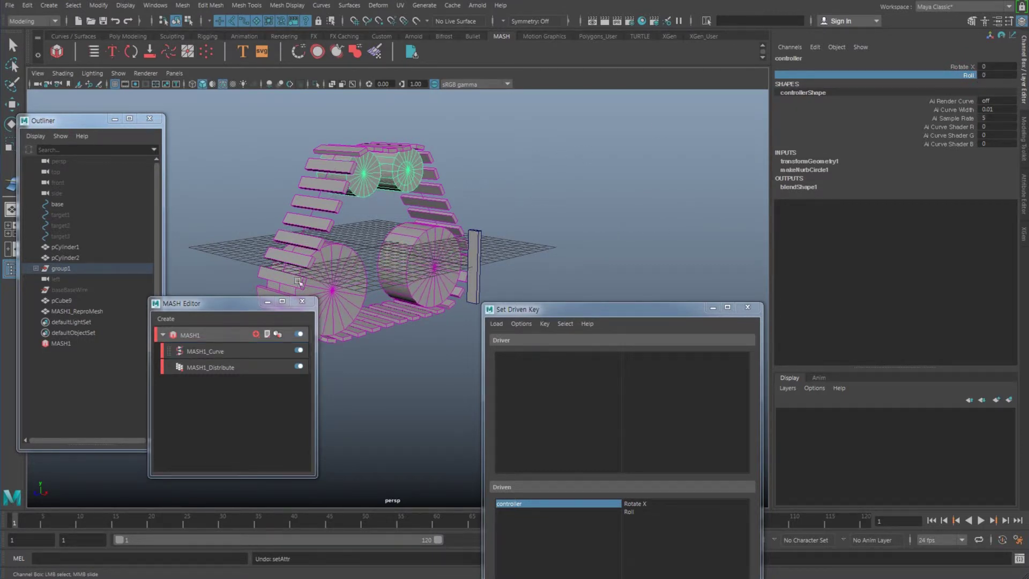
- Set the MASH1_Curve node's Animation Speed to 0 and play the timeline to check the track
click(233, 369)
click(229, 351)
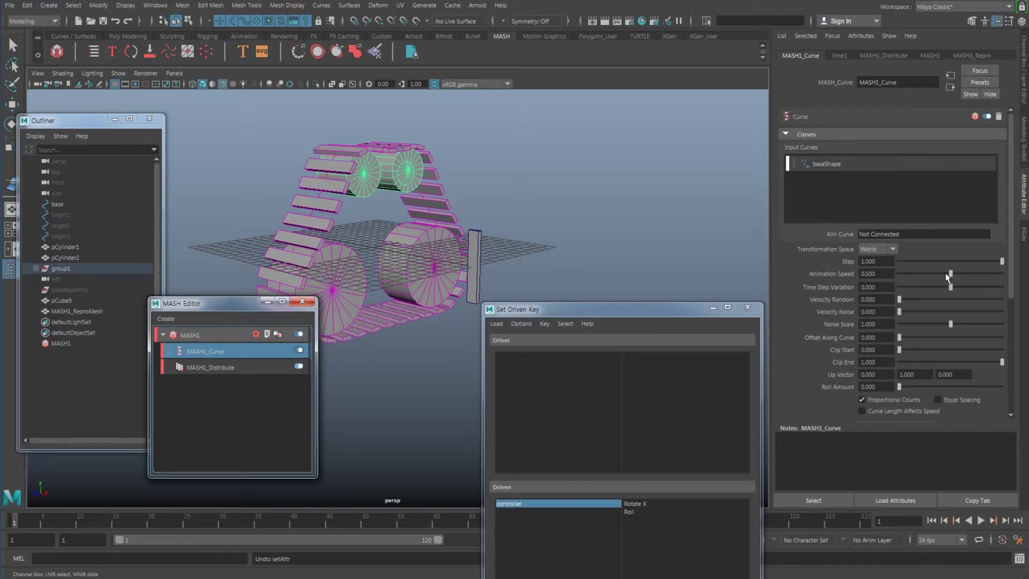
drag(951, 275, 848, 274)
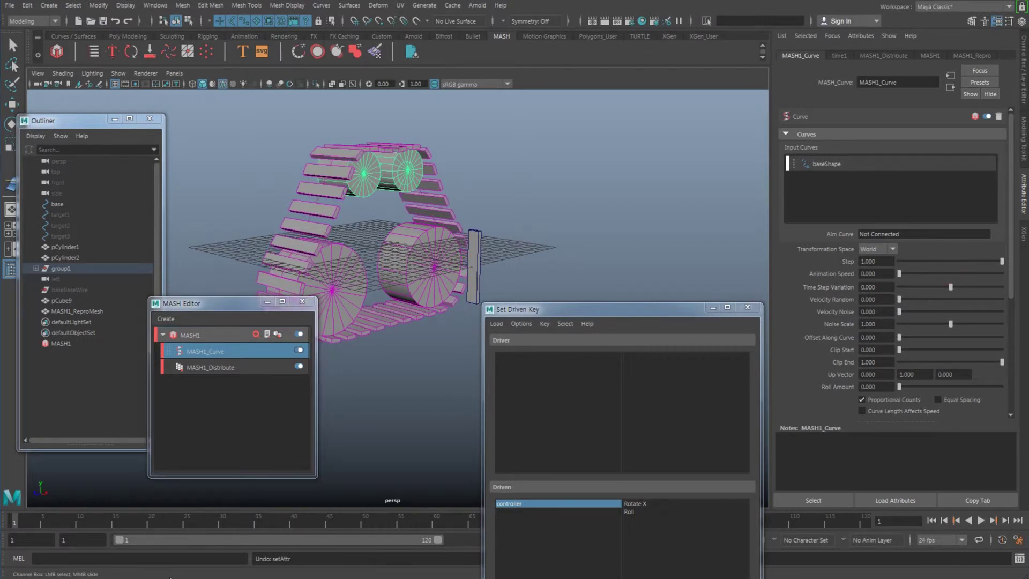
key(alt+v)
key(alt+v)
- Test the Offset Along Curve slider, return it to 0, and load MASH1_Curve as the driven object in Set Driven Key
mouse_move(900, 341)
mouse_down()
mouse_move(997, 347)
mouse_move(883, 347)
mouse_up()
drag(647, 312, 642, 165)
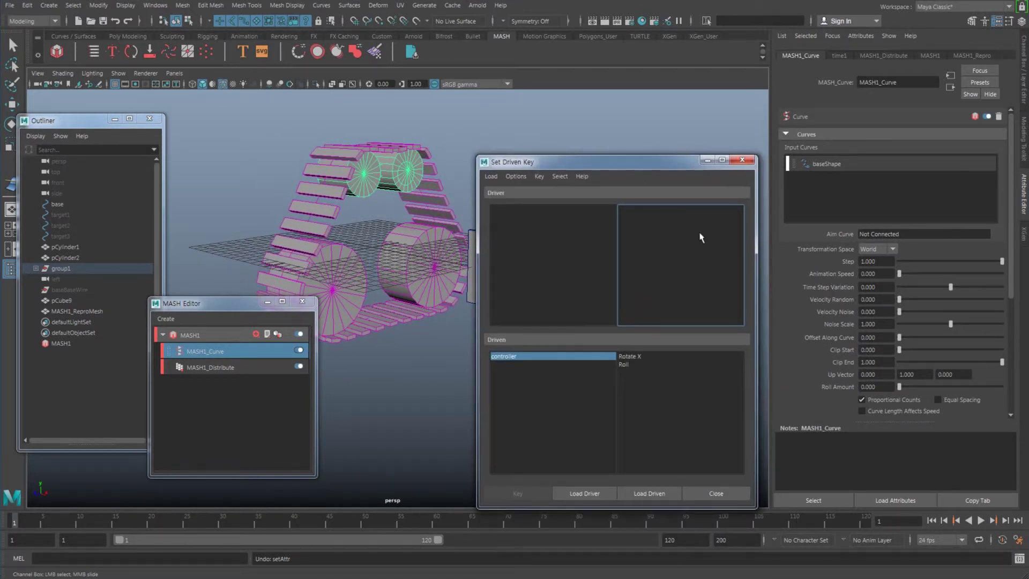
right_click(831, 341)
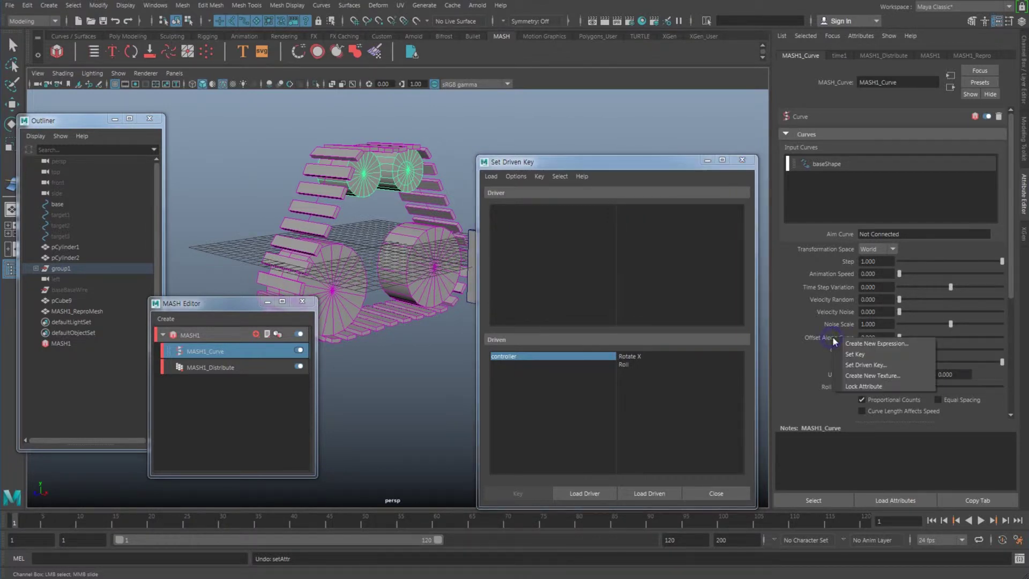
click(873, 365)
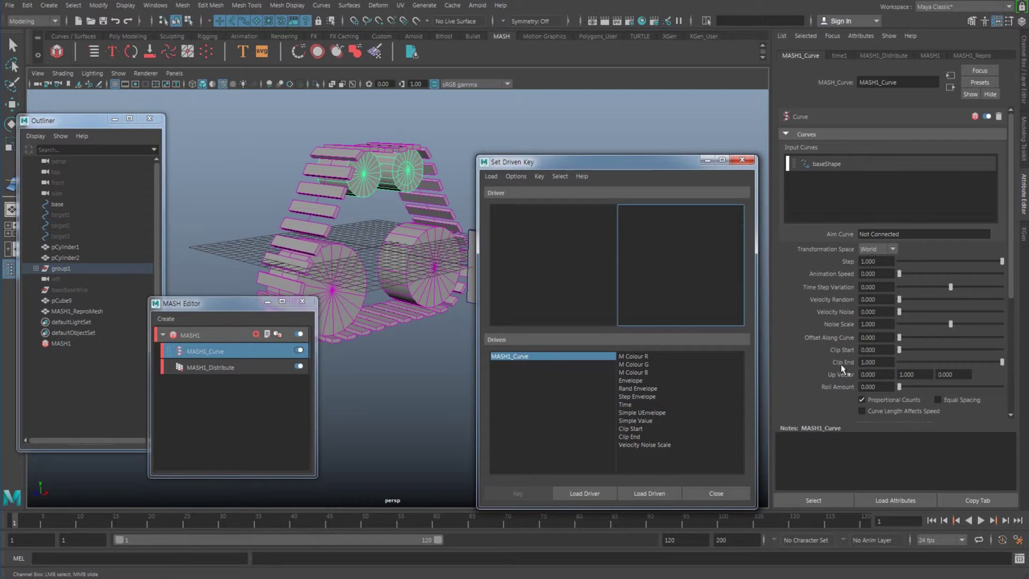
- Set a key on the MASH1_Curve node's Offset Along Curve at frame 1
right_click(833, 342)
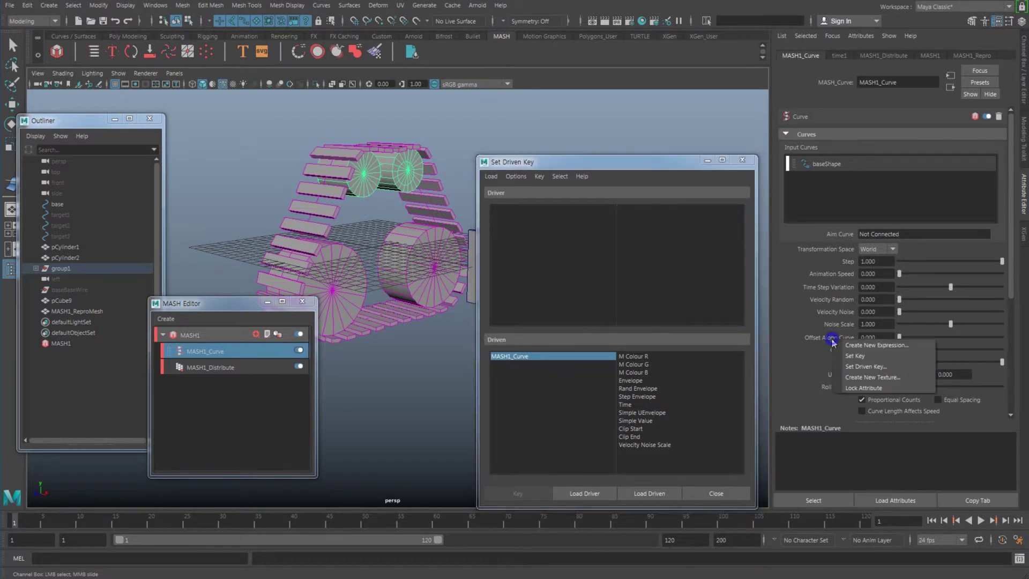
click(855, 356)
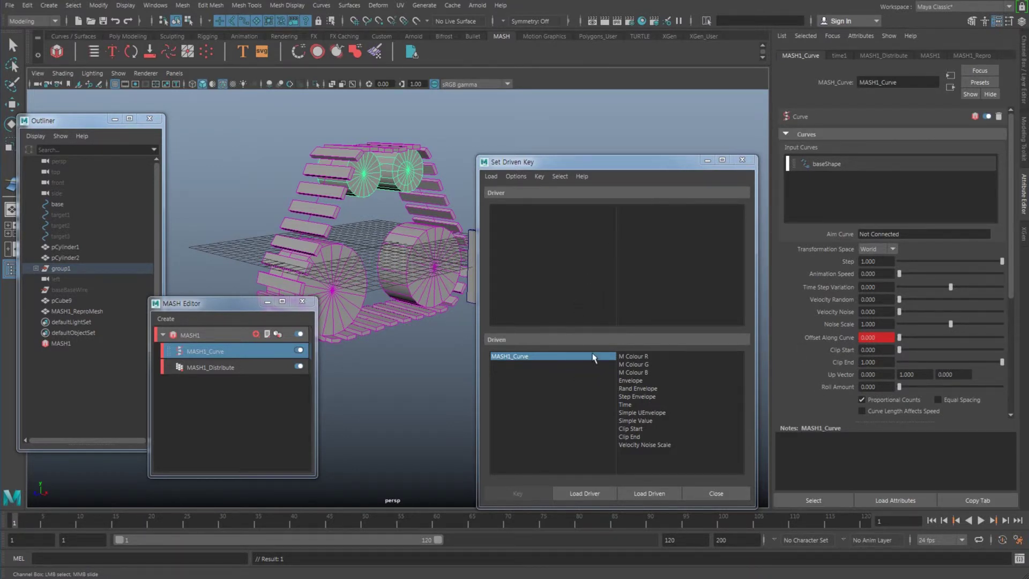
- Move Set Driven Key out of the way, open the Node Editor, and graph the controller's input and output connections
drag(555, 167, 560, 316)
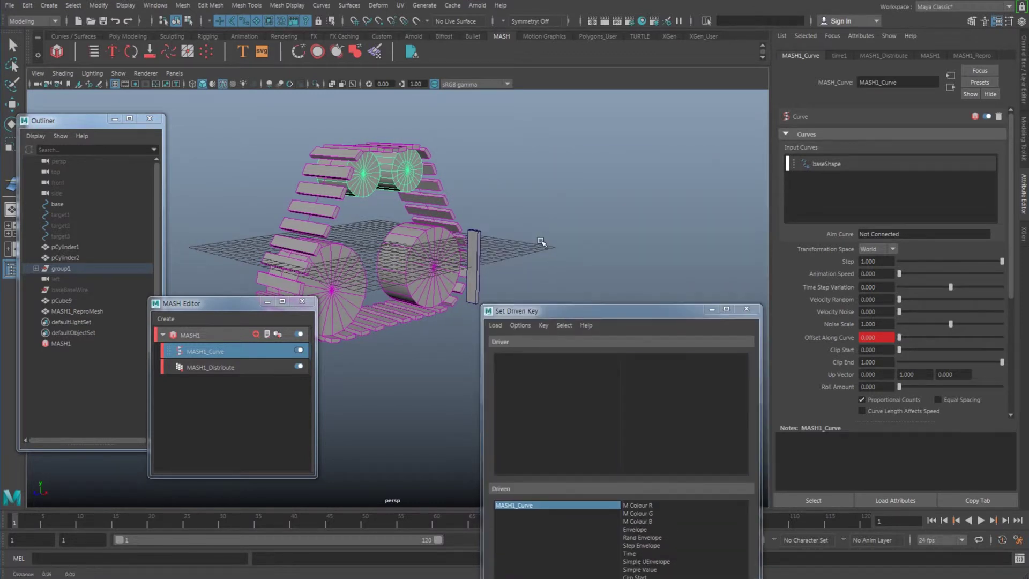
click(160, 5)
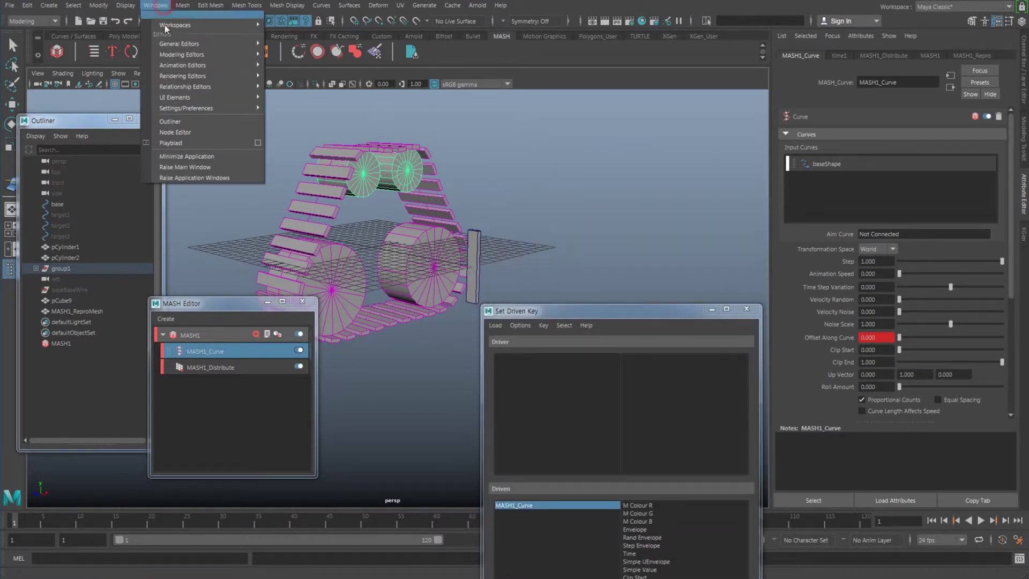
click(186, 129)
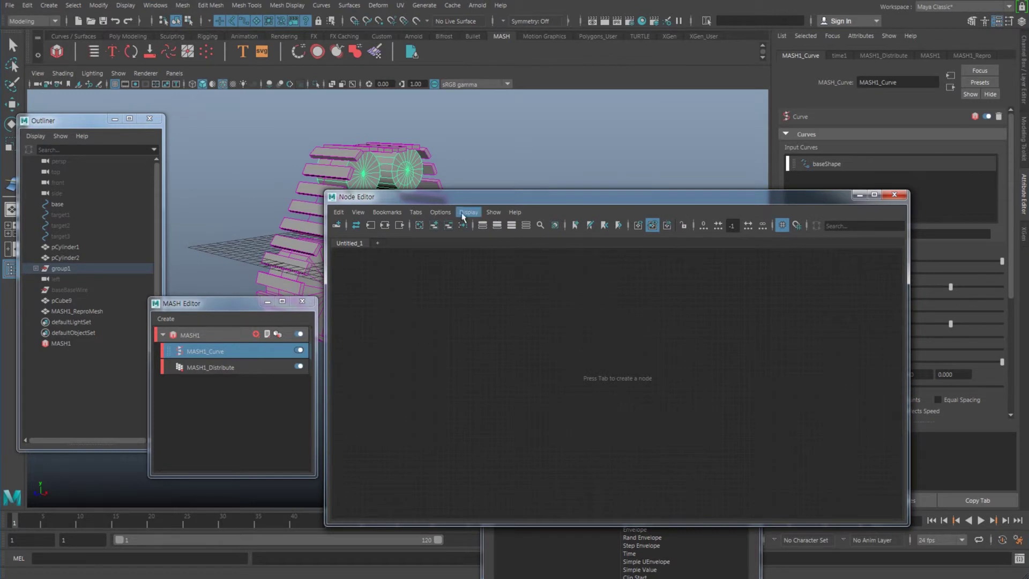
click(252, 355)
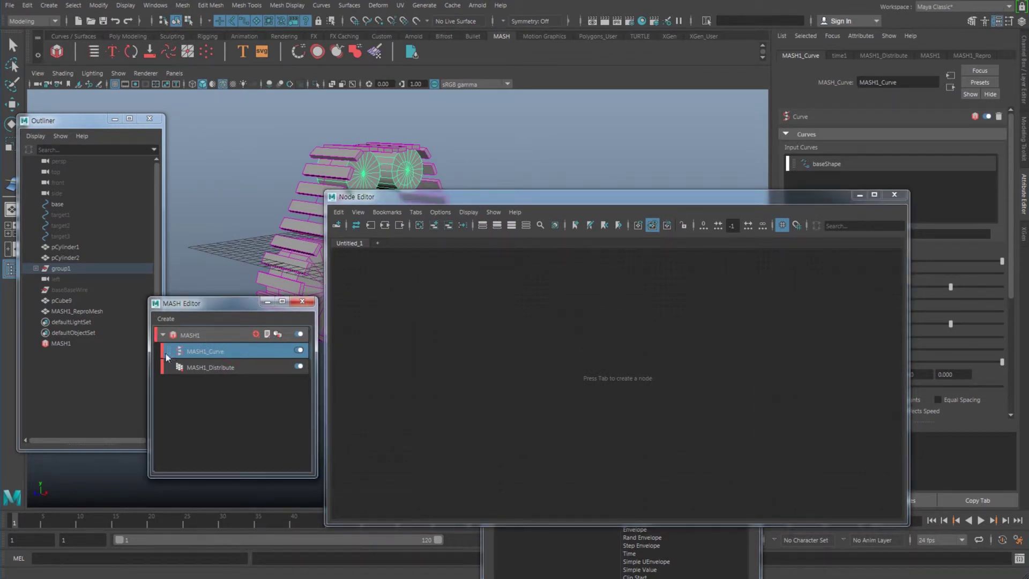
click(385, 225)
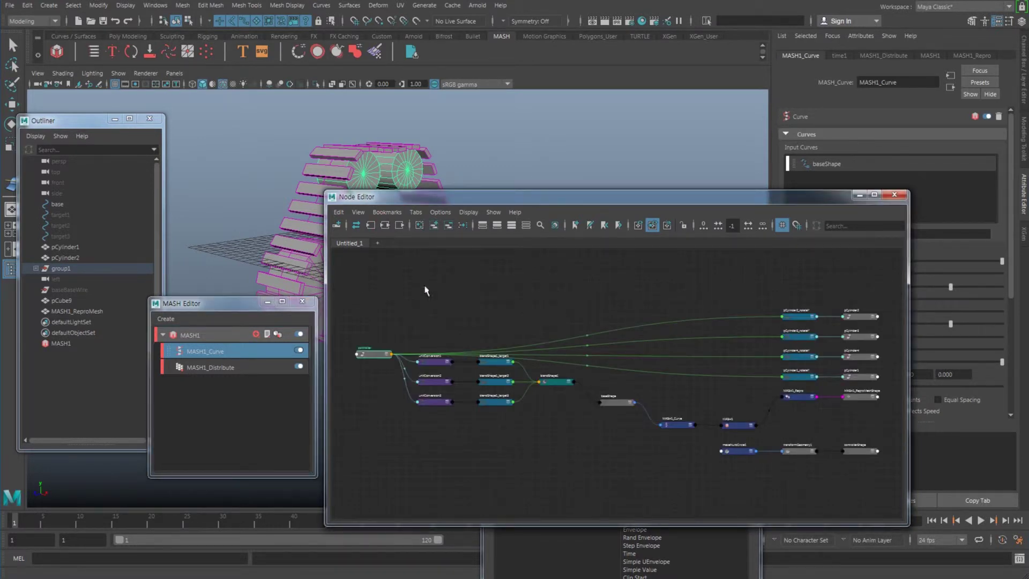
- Examine the graphed network from the controller through the blend shape to the MASH1_Curve, MASH1 and MASH1_Repro nodes
alt+right_drag(436, 329, 520, 342)
alt+middle_drag(519, 343, 643, 330)
alt+middle_drag(444, 242, 436, 237)
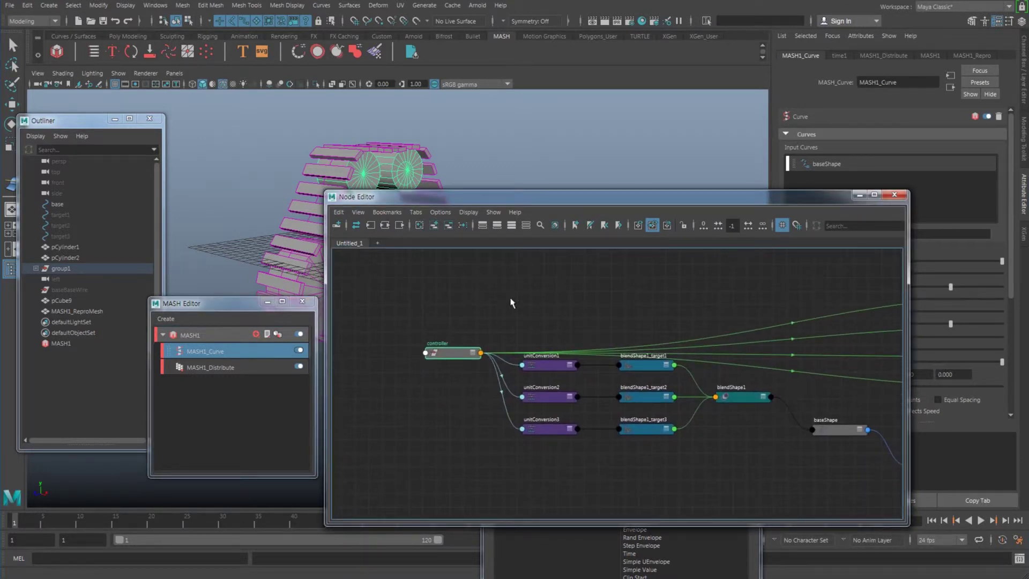
alt+middle_drag(718, 354, 652, 385)
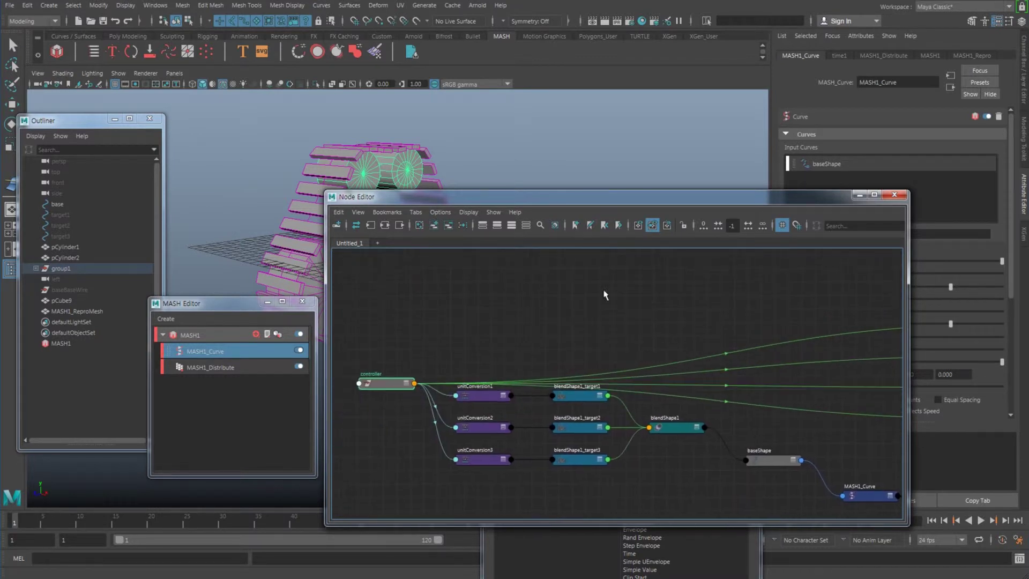
drag(450, 201, 605, 159)
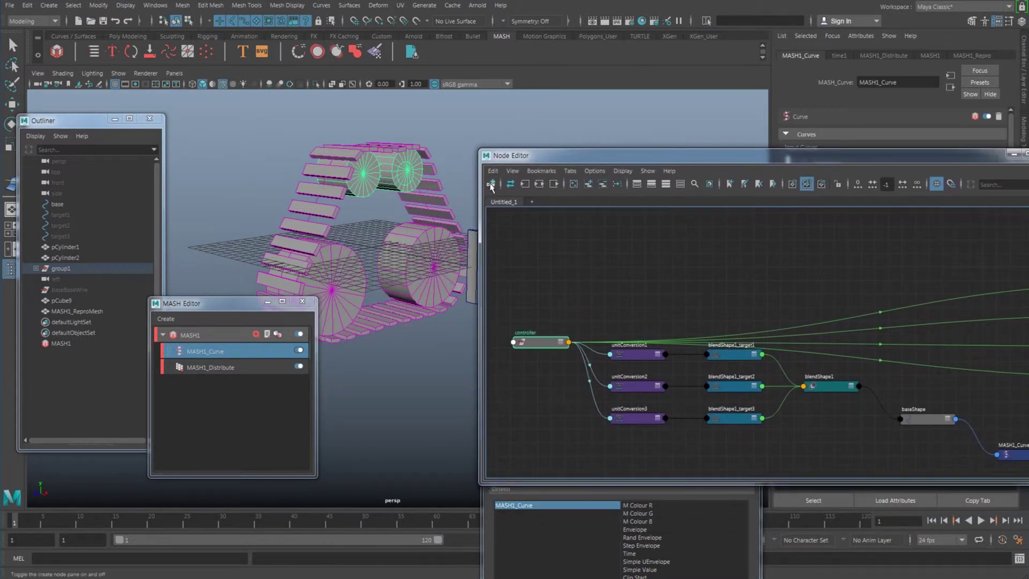
click(412, 182)
alt+middle_drag(822, 342, 557, 331)
alt+middle_drag(857, 353, 746, 301)
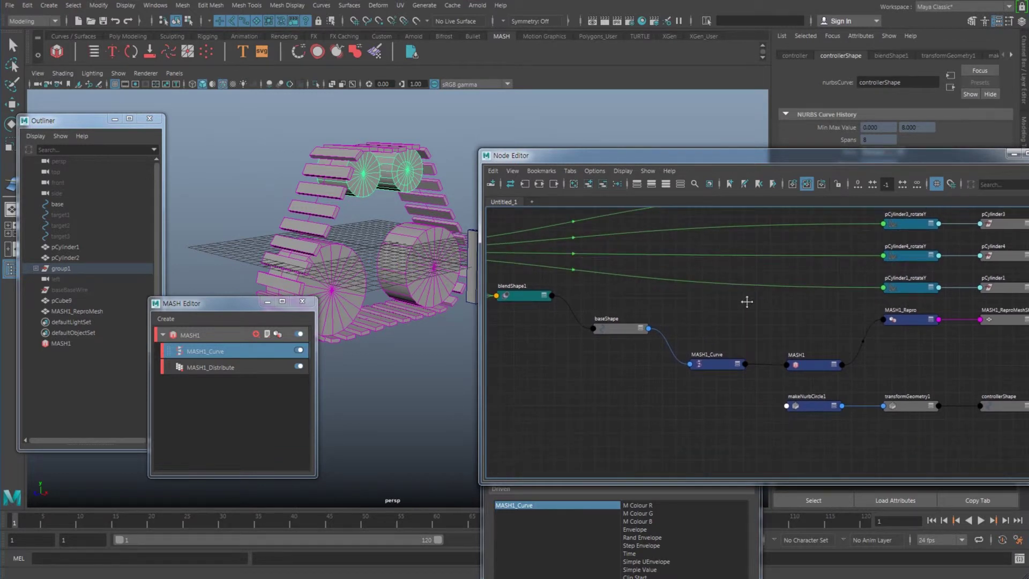
alt+middle_drag(722, 371, 716, 391)
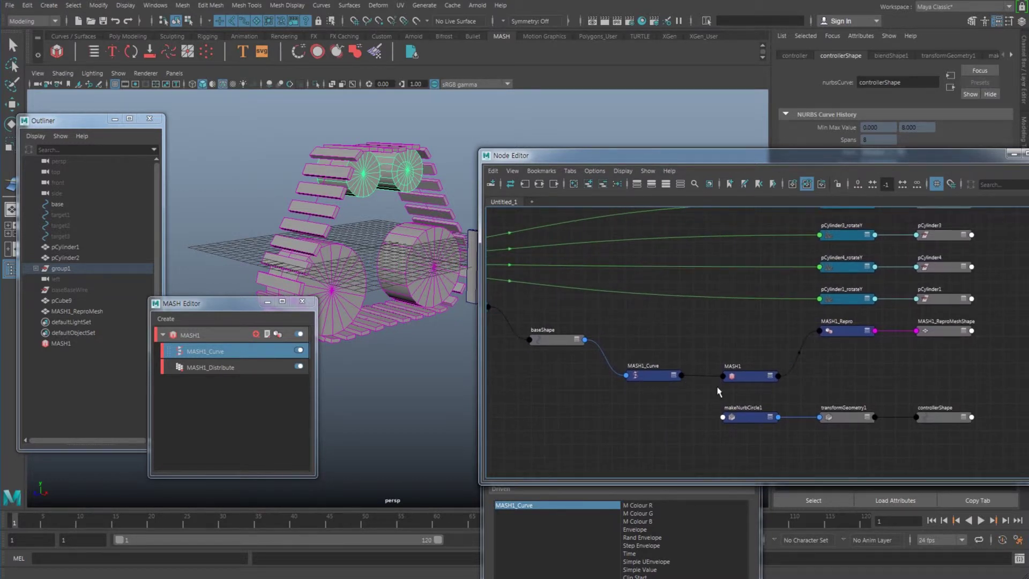
- Select the MASH1 network and graph its input and output connections
click(65, 345)
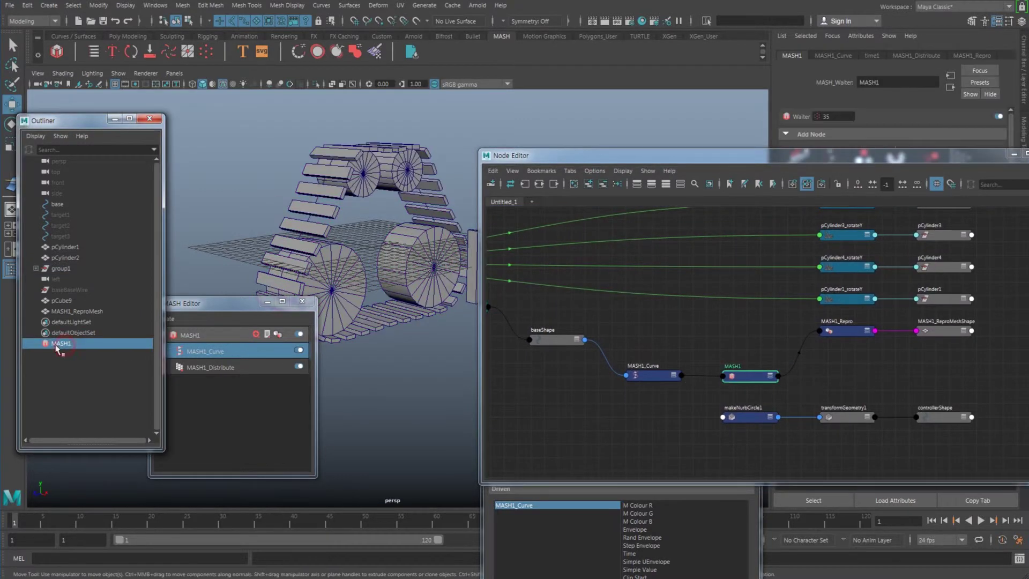
click(539, 183)
alt+right_drag(723, 316, 818, 351)
alt+middle_drag(817, 351, 804, 368)
- Reposition the MASH1_Curve_offsetAlongCurve and controller nodes clear of their neighbours in the graph, and display the controller's channels
drag(802, 335, 813, 338)
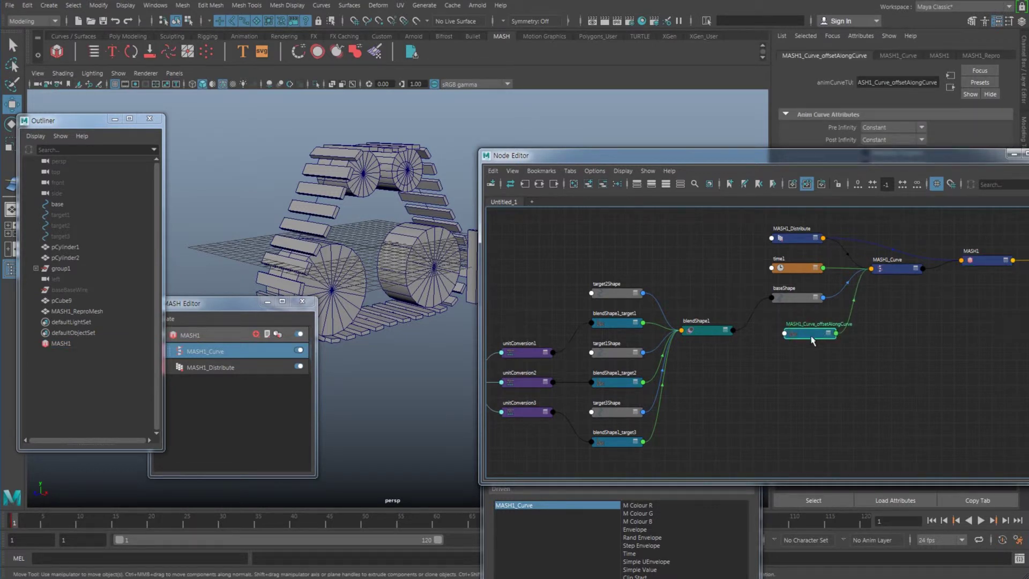
drag(787, 156, 416, 99)
alt+middle_drag(431, 295, 575, 276)
drag(573, 269, 542, 298)
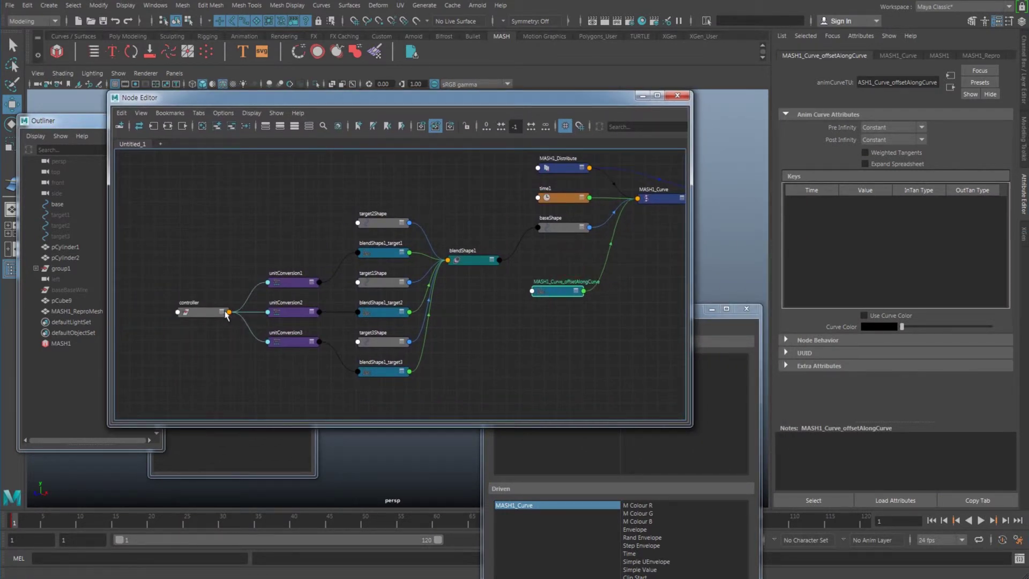
drag(201, 315, 202, 336)
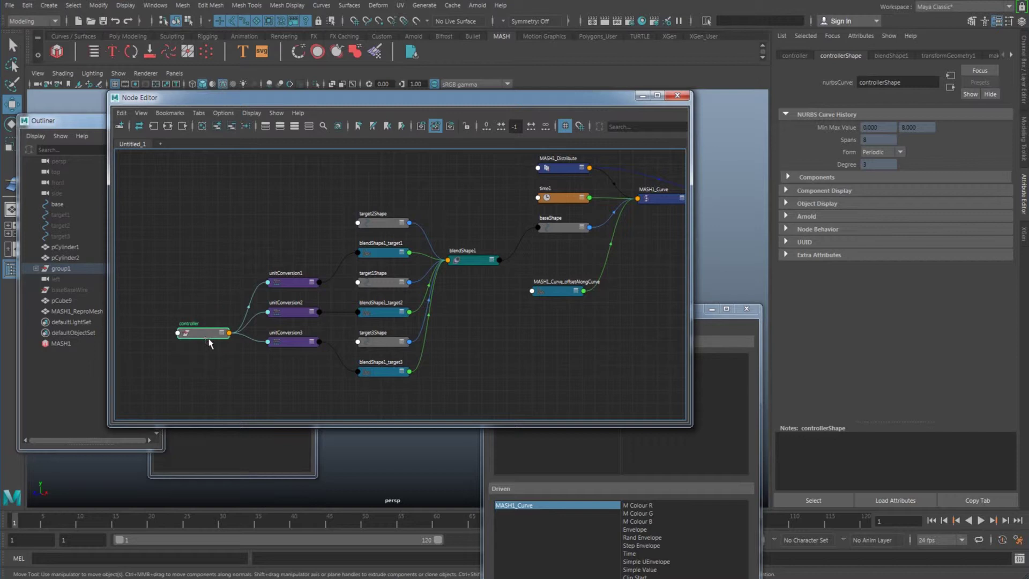
key(ctrl+a)
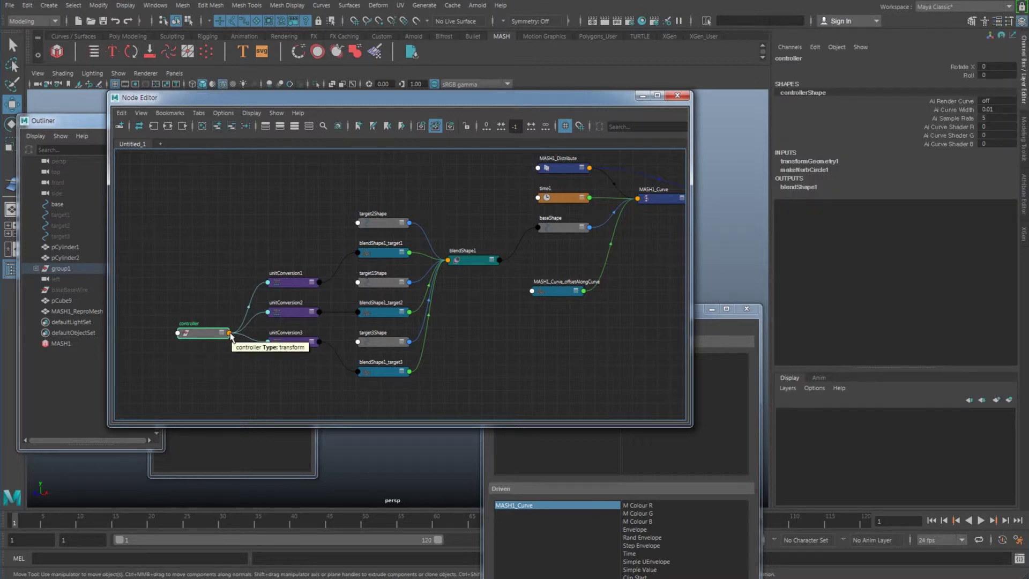
- Connect the controller's roll output to the input attribute of the MASH1_Curve_offsetAlongCurve node
click(229, 333)
click(276, 487)
scroll(512, 330, down, 10)
scroll(513, 330, down, 9)
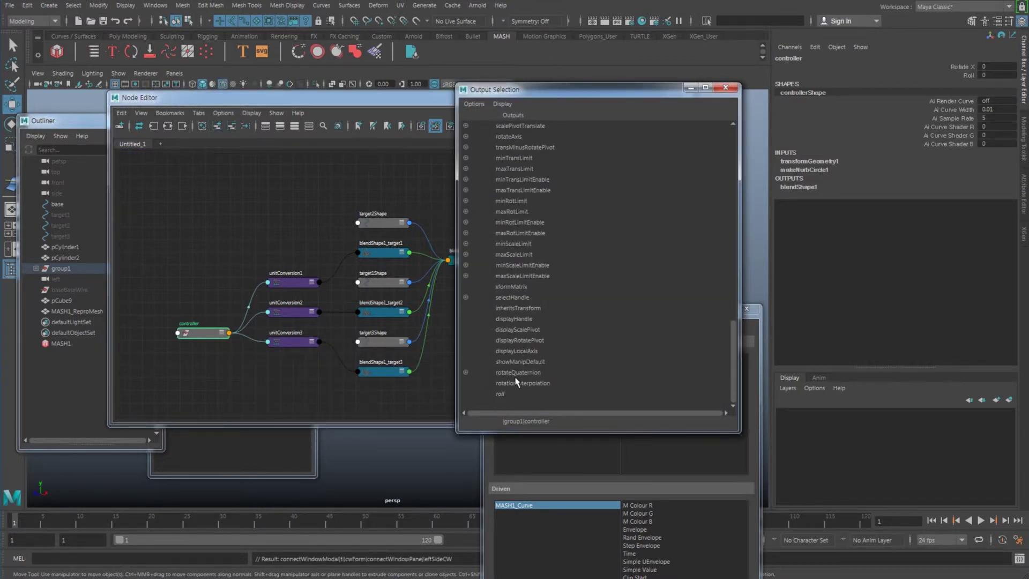
click(506, 396)
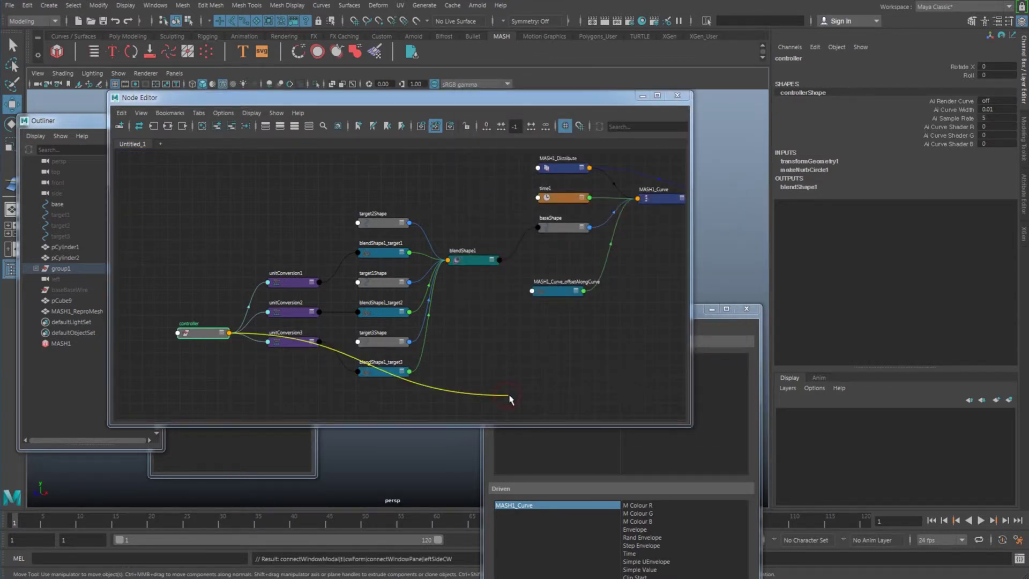
click(532, 292)
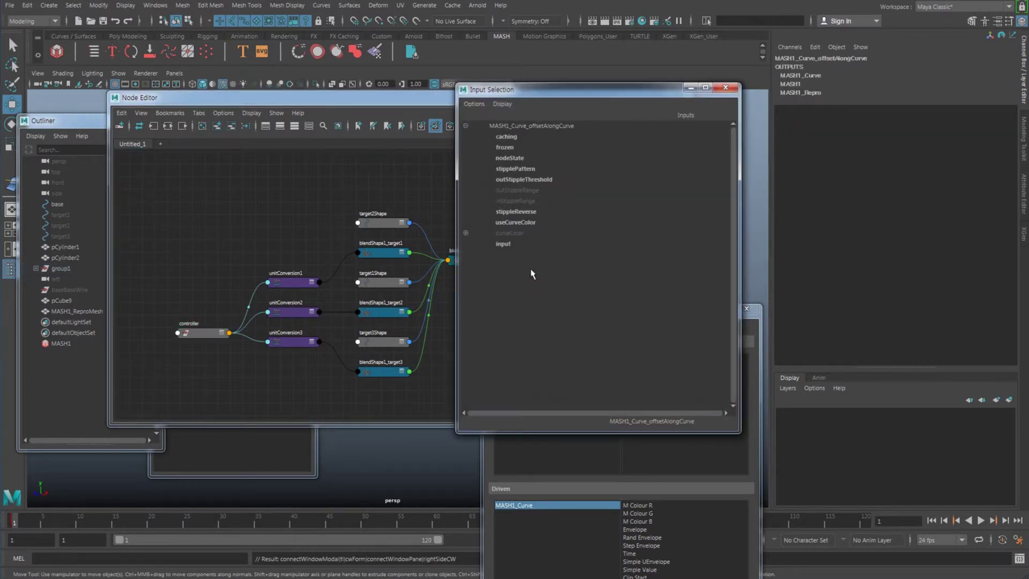
click(504, 244)
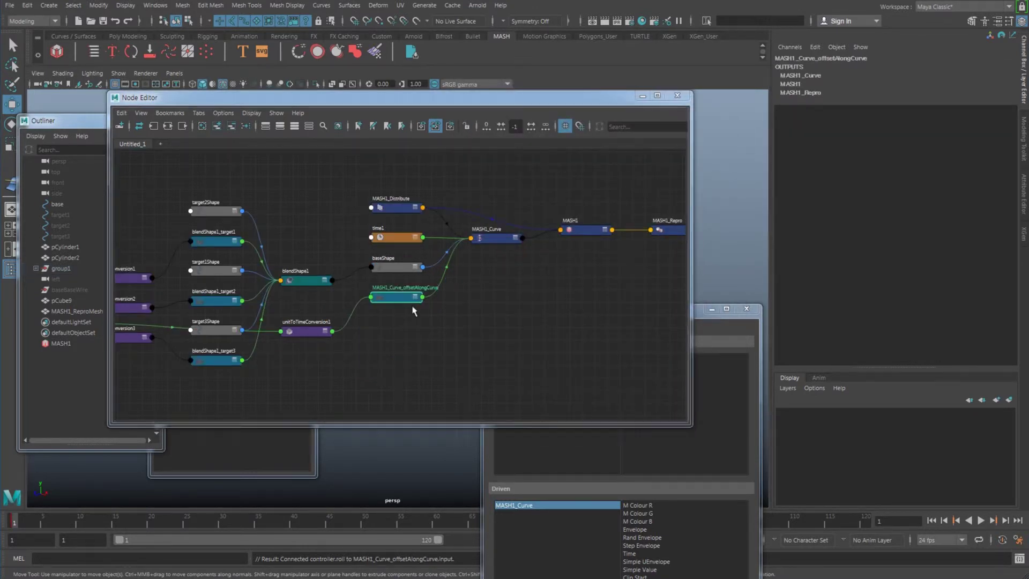
- Move the MASH1_Curve_offsetAlongCurve node slightly away from baseShape, then open the Graph Editor and frame the node's curve
alt+middle_drag(413, 305, 488, 294)
drag(530, 97, 642, 212)
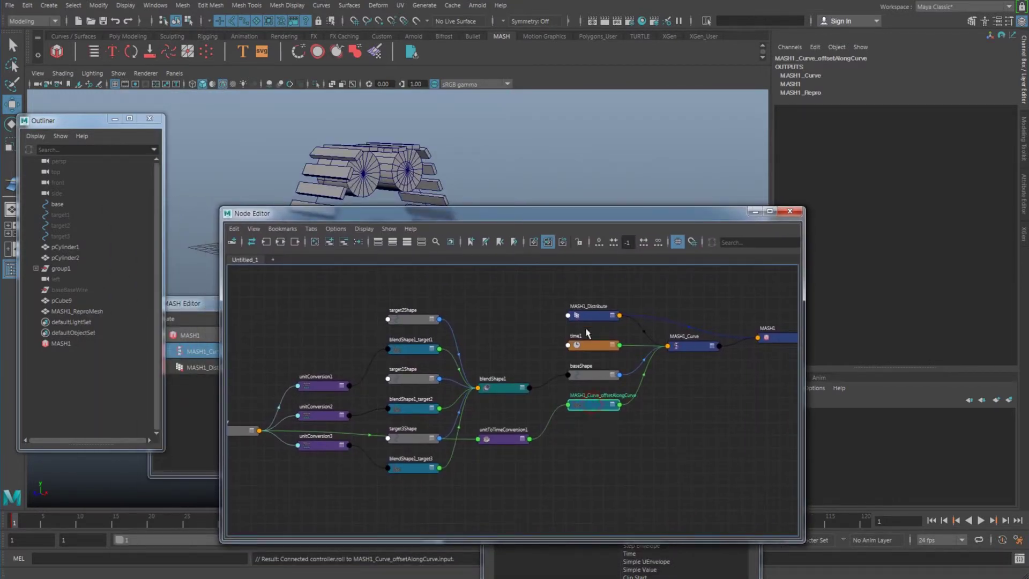
drag(609, 413, 610, 428)
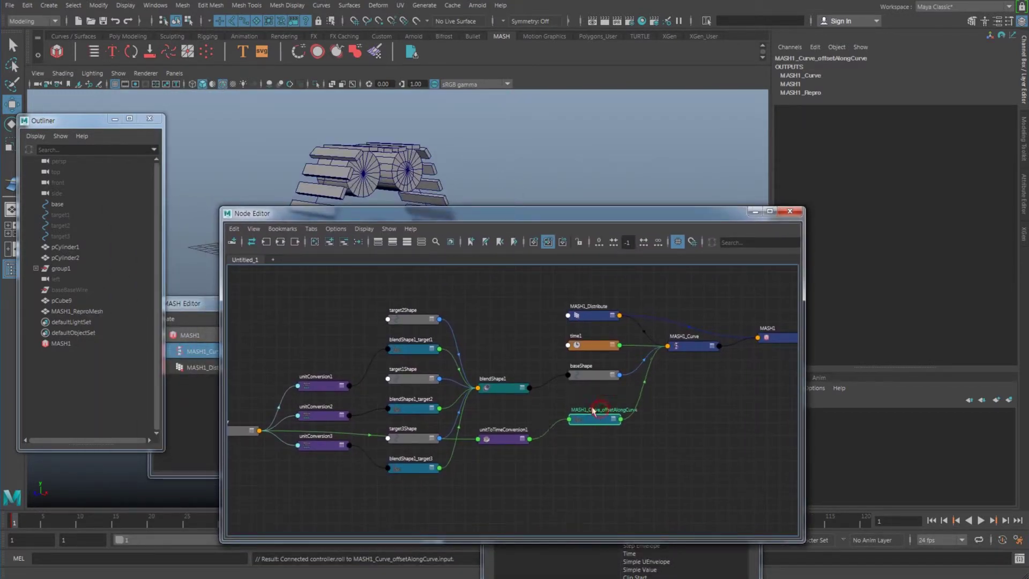
click(155, 5)
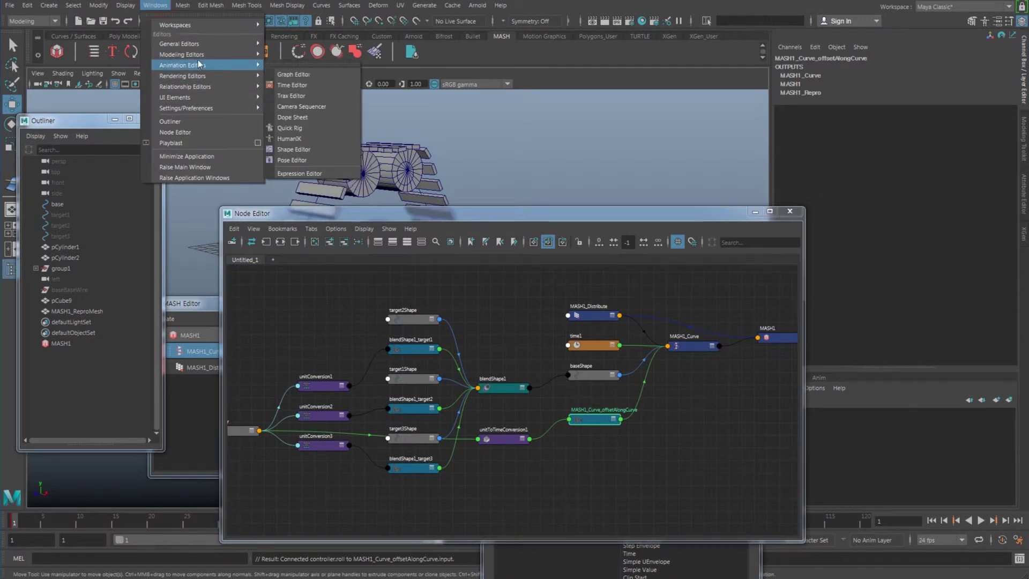
mouse_move(205, 76)
click(304, 74)
key(f)
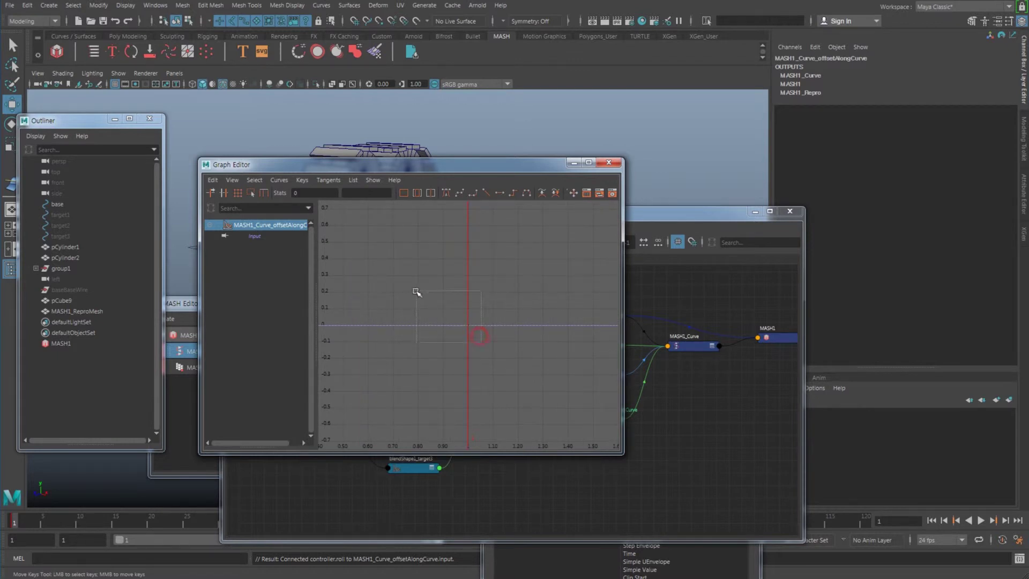
- Insert a second key on the MASH1_Curve_offsetAlongCurve curve at 2 with a value of 0
click(224, 193)
click(224, 194)
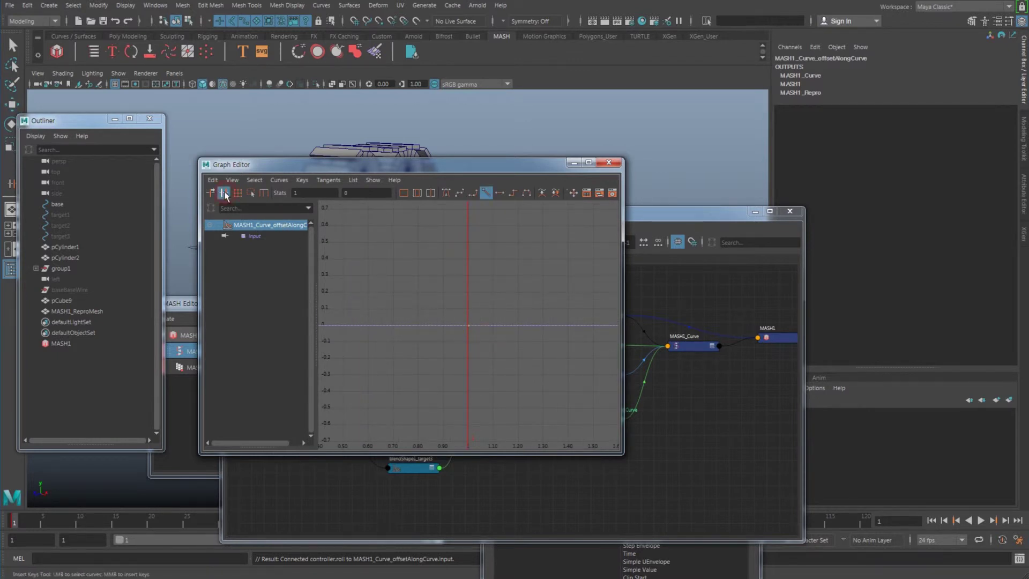
middle_click(536, 298)
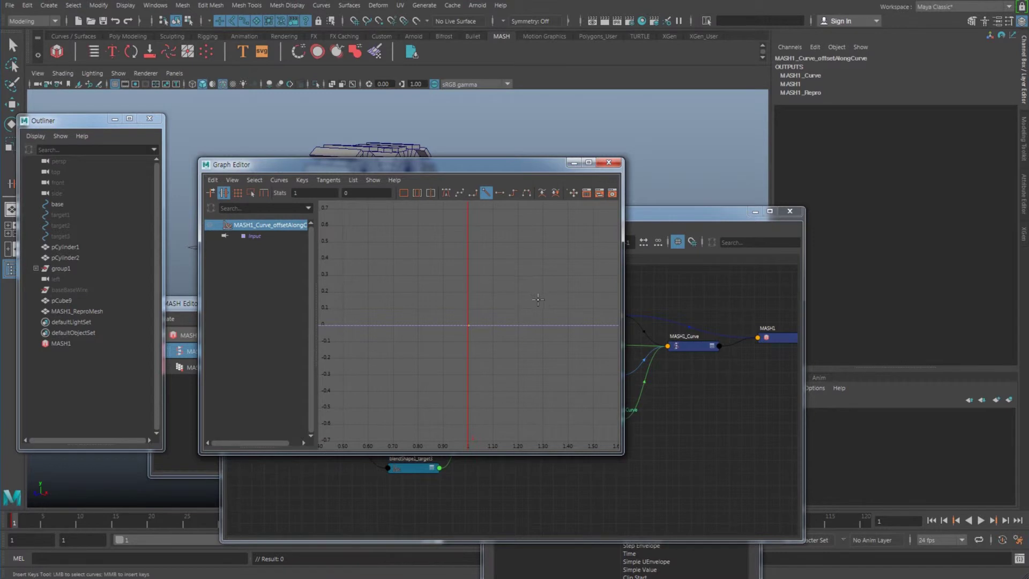
middle_click(555, 320)
scroll(556, 321, down, 4)
middle_click(563, 339)
key(f)
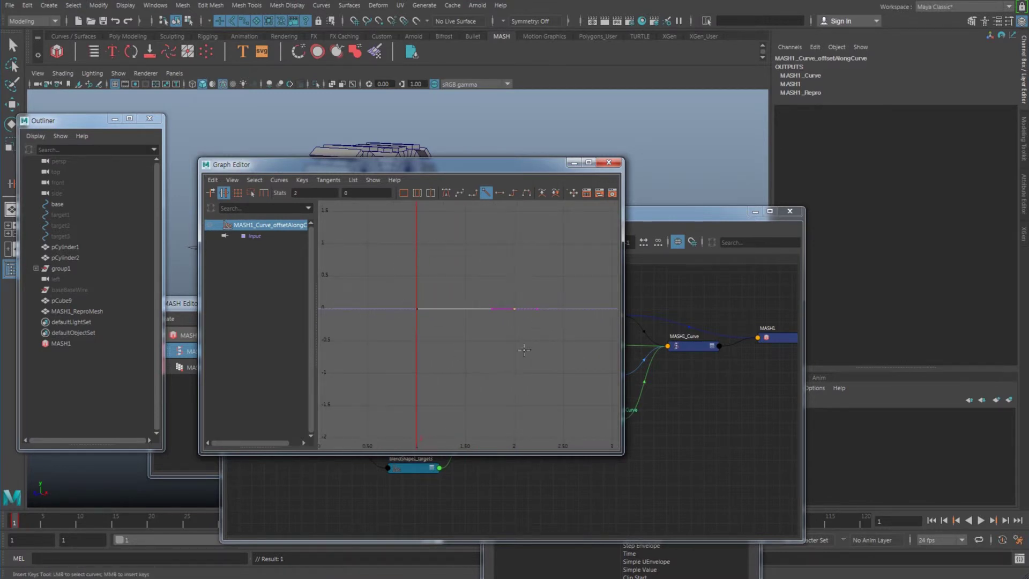
- Set the first key of the offset curve to time 0
key(w)
drag(538, 343, 484, 280)
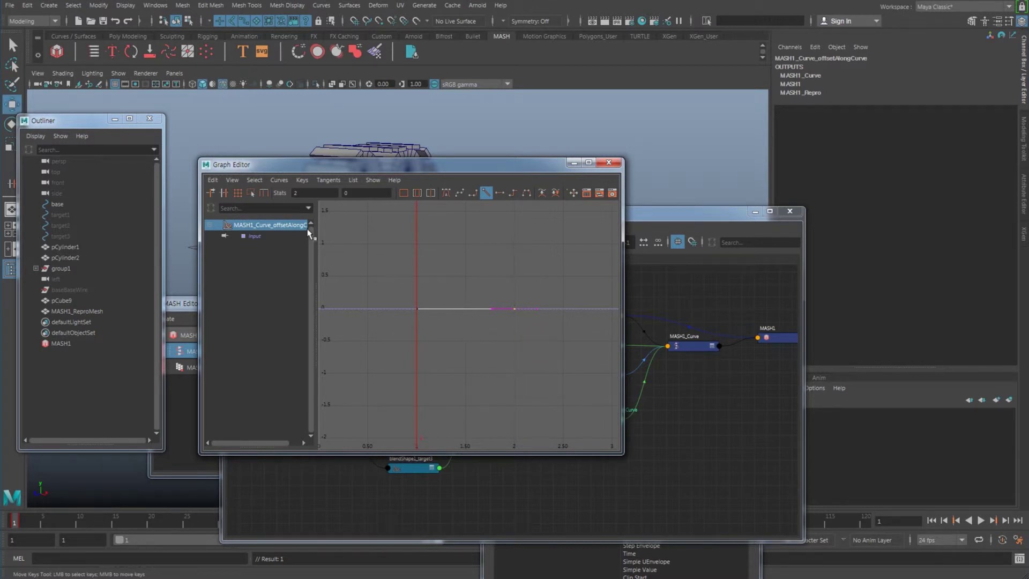
drag(433, 325, 380, 279)
click(298, 193)
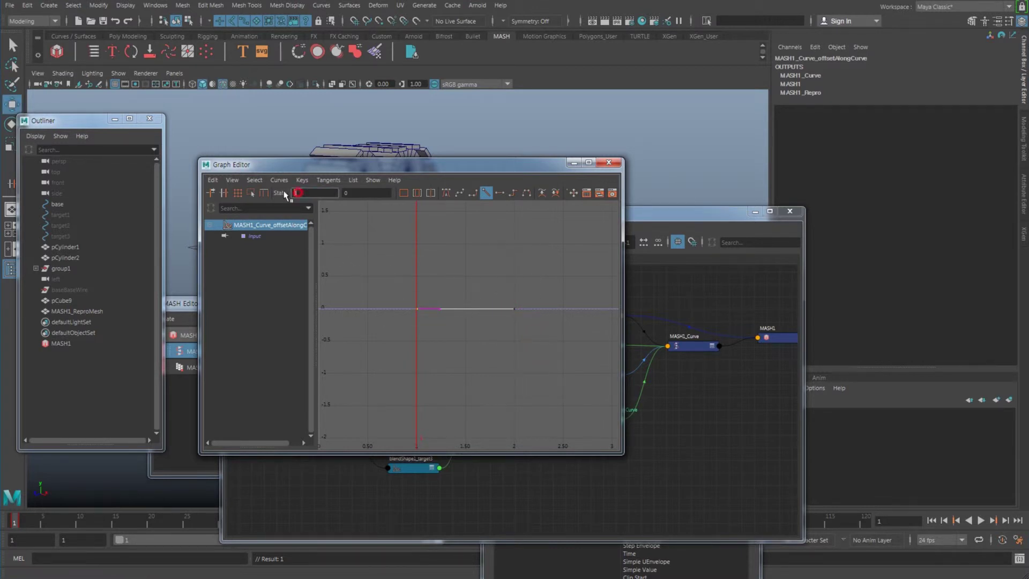
text(0)
key(Return)
click(365, 192)
- Set the second key of the offset curve to time 360 and value 1, and frame the whole curve
drag(494, 287, 533, 336)
click(315, 194)
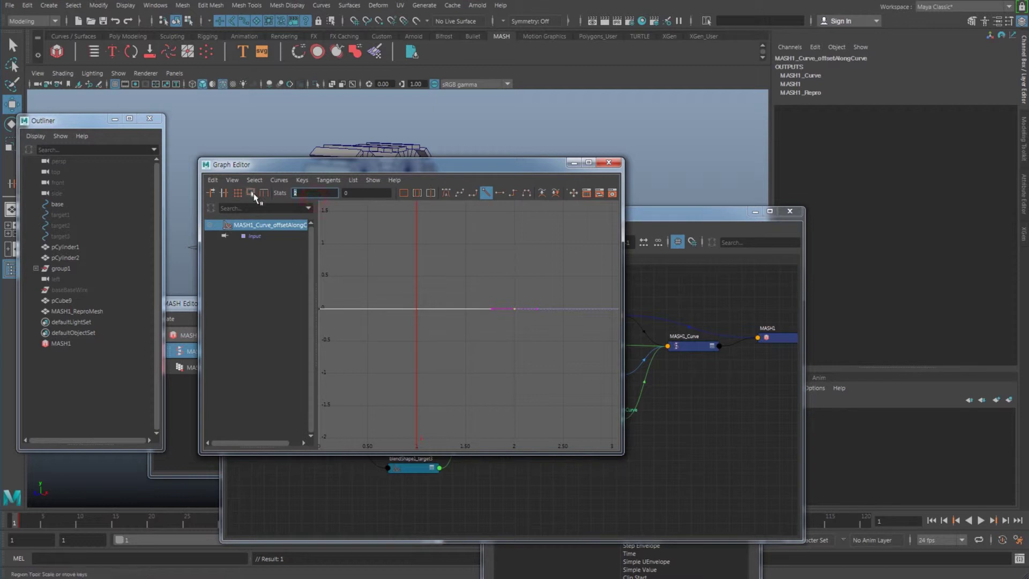
text(360)
key(Return)
click(358, 191)
text(1)
key(Return)
key(a)
alt+right_drag(552, 313, 525, 310)
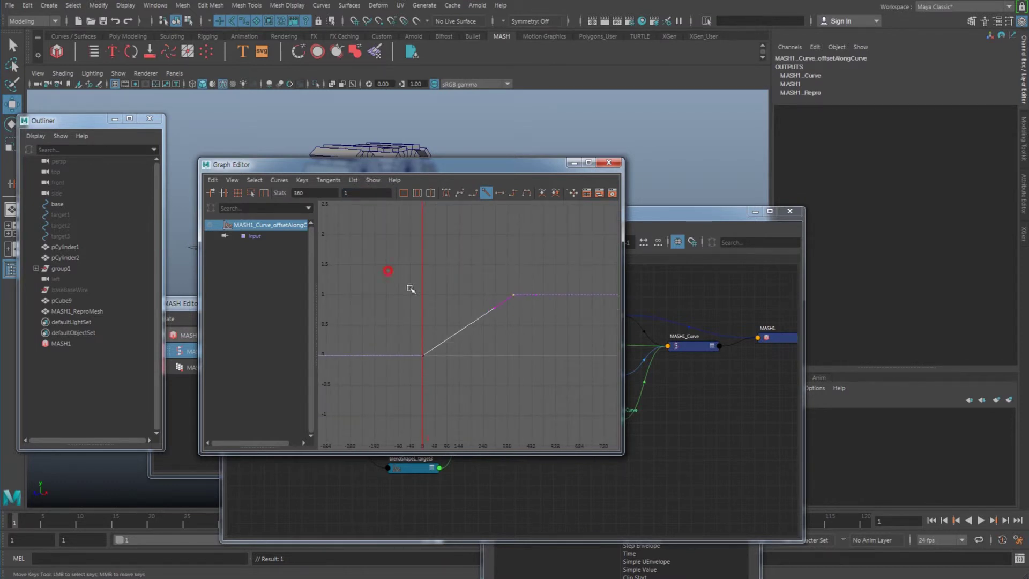
- Select both keys of the offset curve and set its Pre Infinity and Post Infinity to Cycle
drag(525, 386, 344, 223)
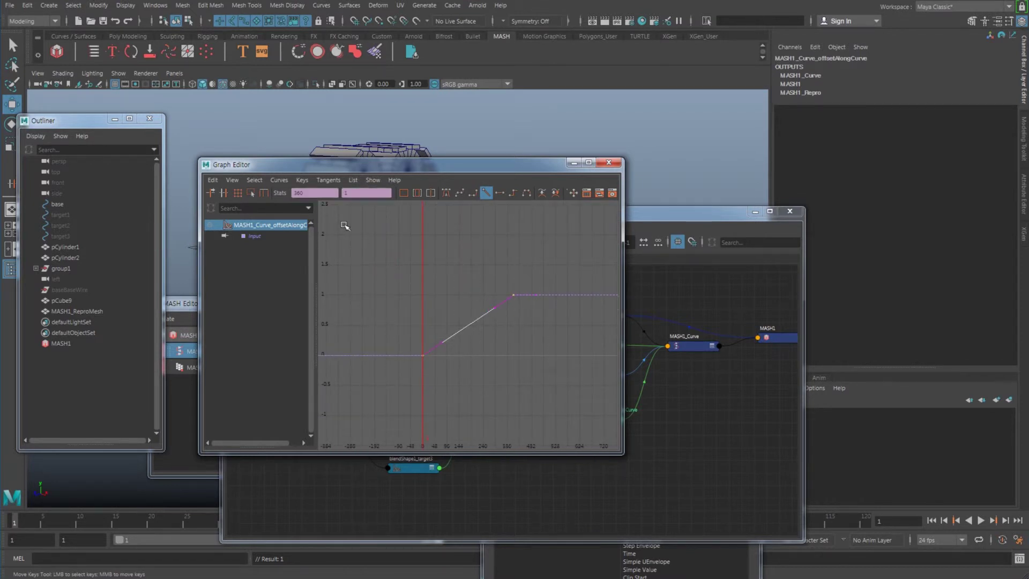
click(274, 181)
mouse_move(363, 204)
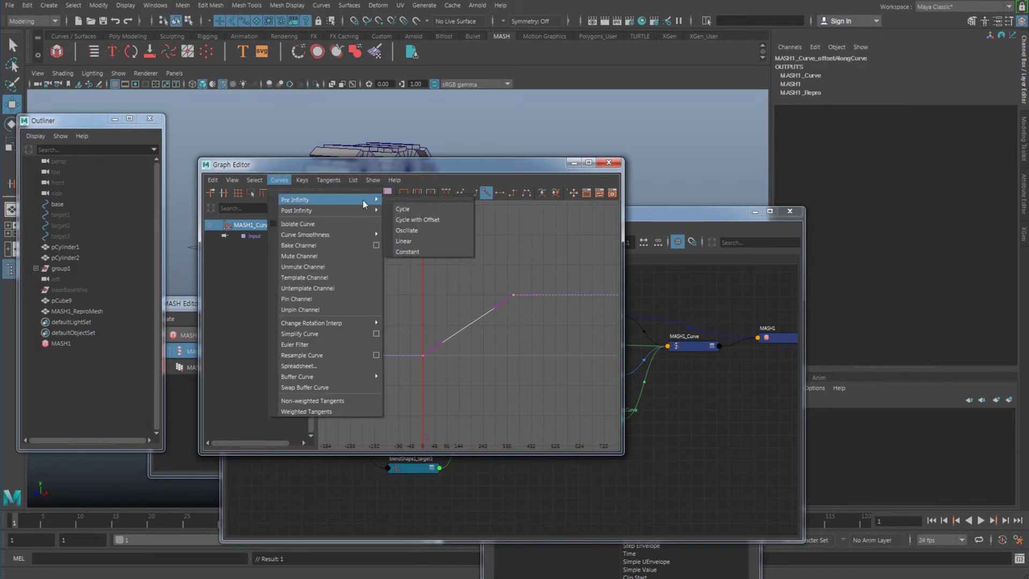
click(403, 209)
click(279, 180)
mouse_move(298, 210)
click(416, 217)
- Move the Graph Editor off the track, select the controller, and scrub its Roll to 12.4 to test the track motion
drag(564, 169, 519, 186)
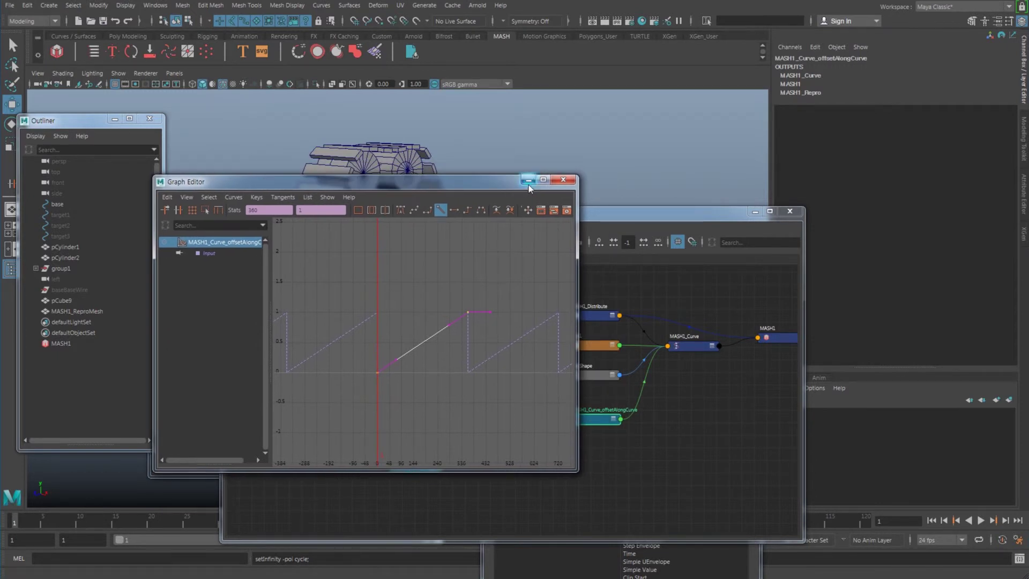
drag(495, 184, 779, 213)
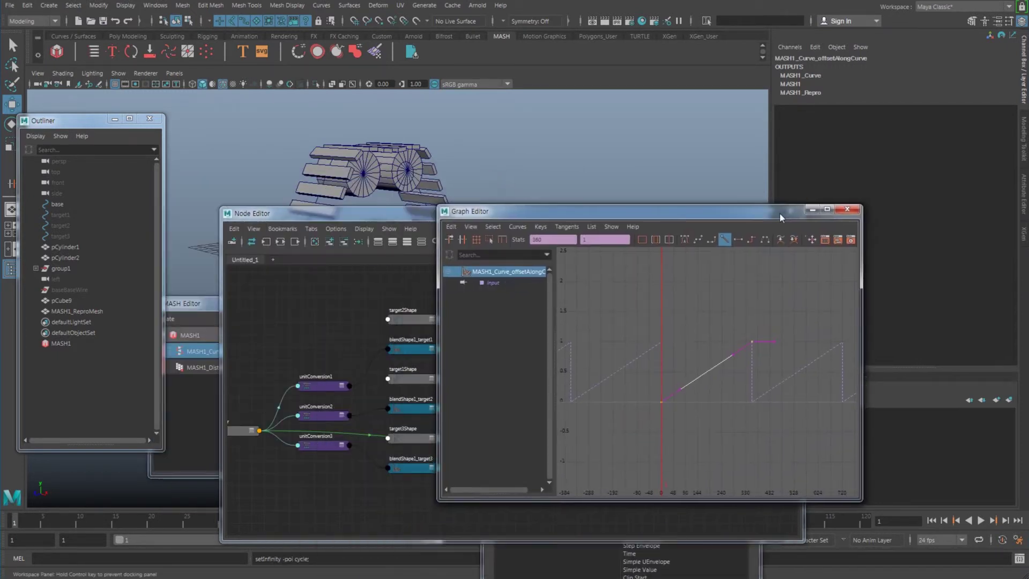
click(408, 182)
click(968, 75)
mouse_move(520, 185)
middle_down()
mouse_move(585, 182)
mouse_move(526, 182)
middle_up()
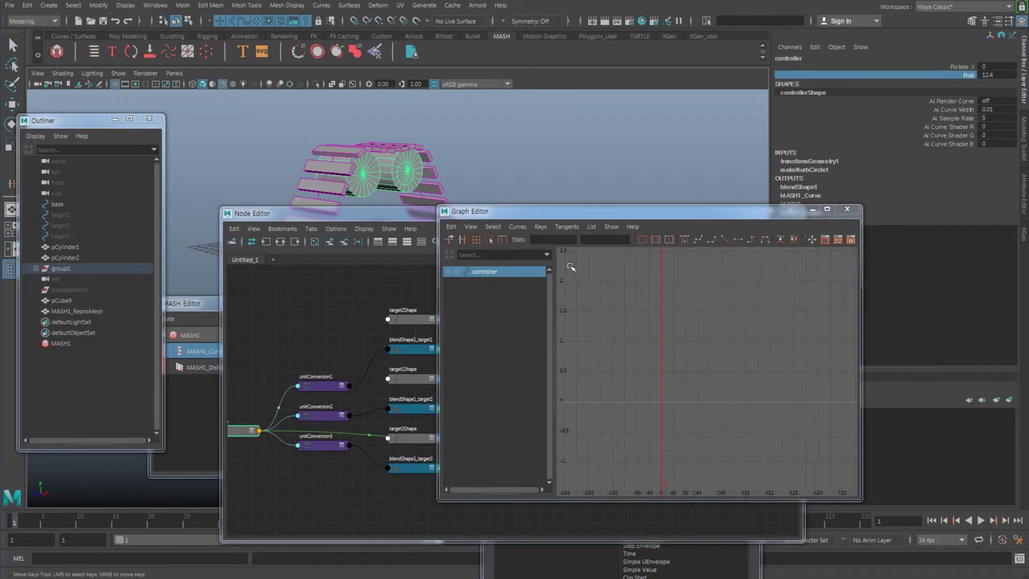
- Undo the Roll test and set the second key of the offset curve to time -360
key(ctrl+z)
drag(386, 215, 357, 204)
click(563, 409)
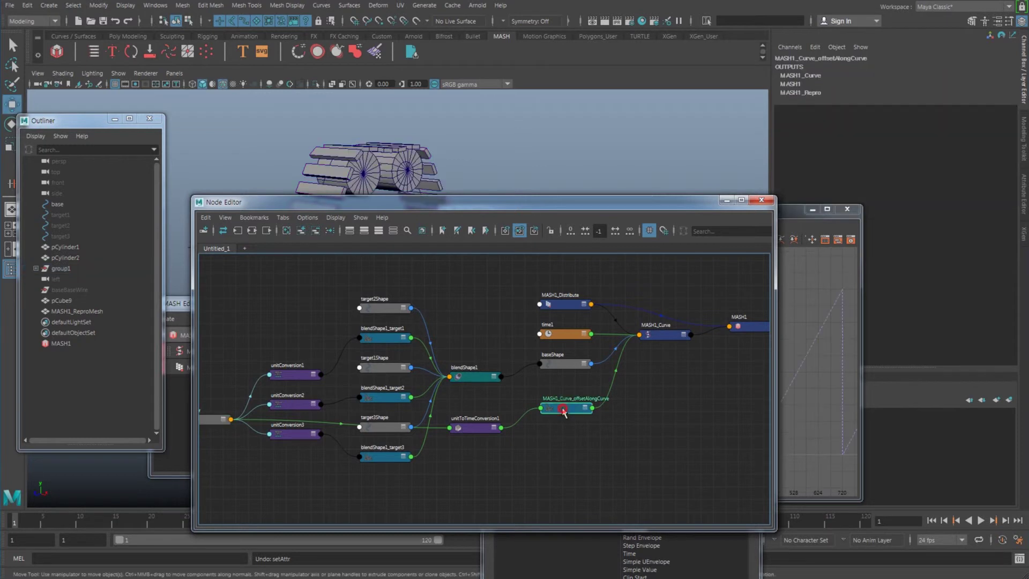
click(785, 265)
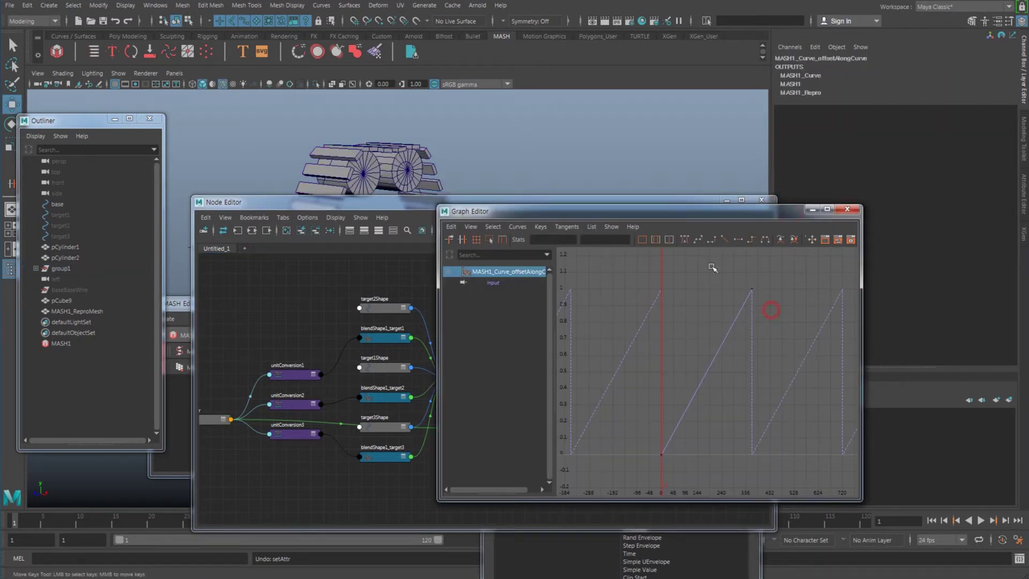
drag(555, 241, 511, 243)
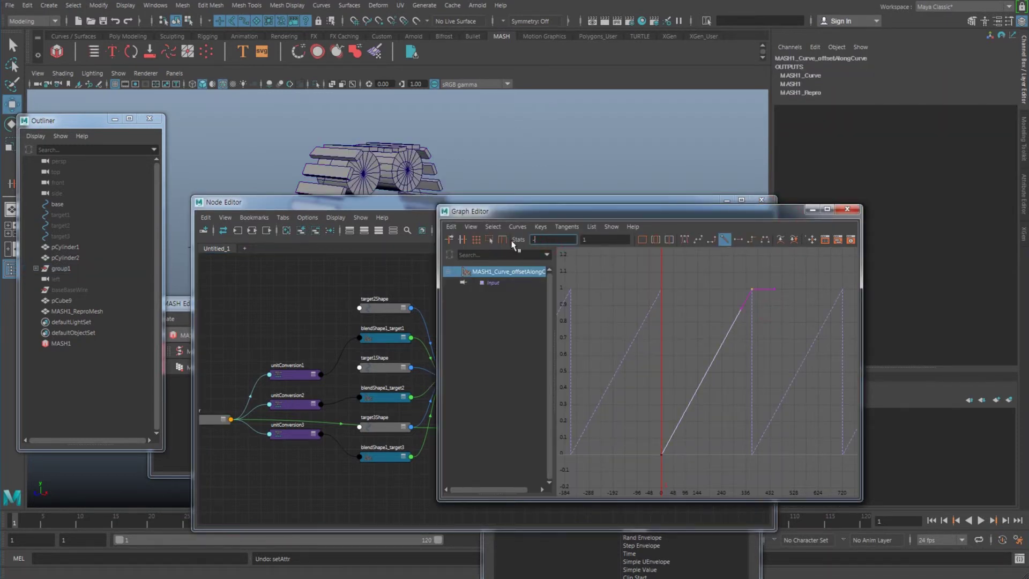
text(-360)
key(Return)
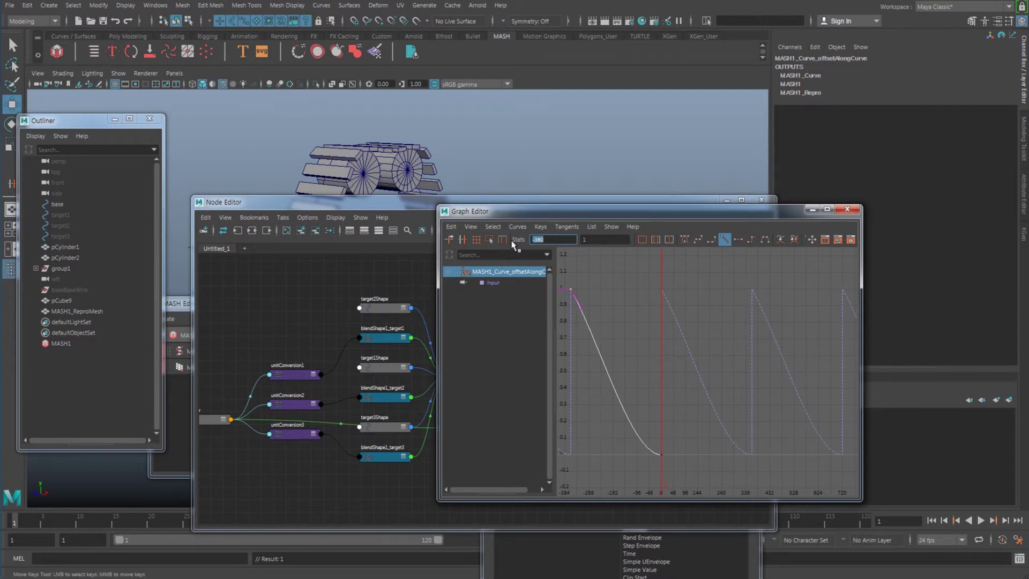
- Give both keys of the offset curve linear tangents and minimize the Graph Editor
alt+middle_drag(643, 384, 689, 375)
alt+right_drag(758, 428, 690, 376)
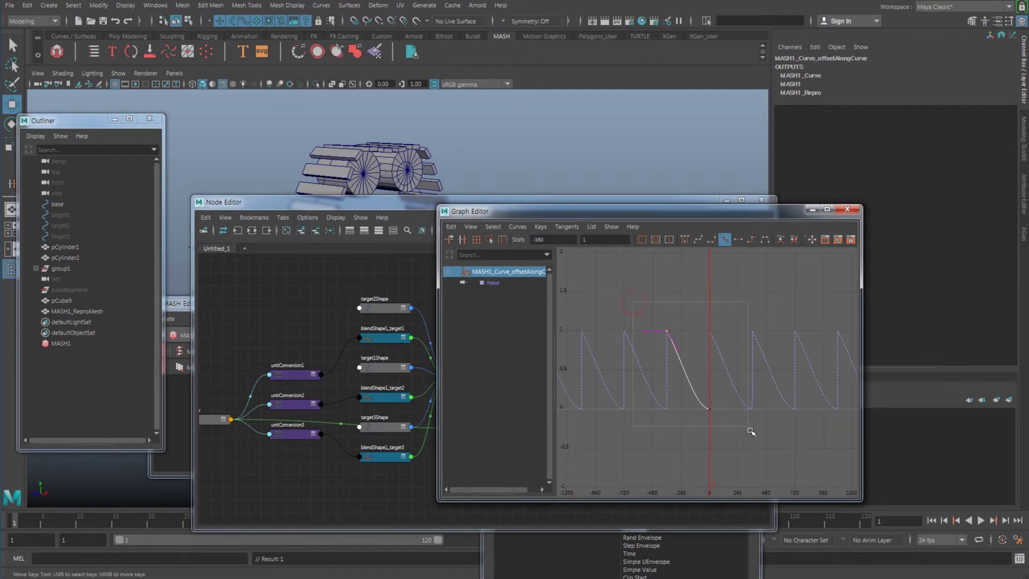
drag(751, 431, 750, 430)
click(724, 239)
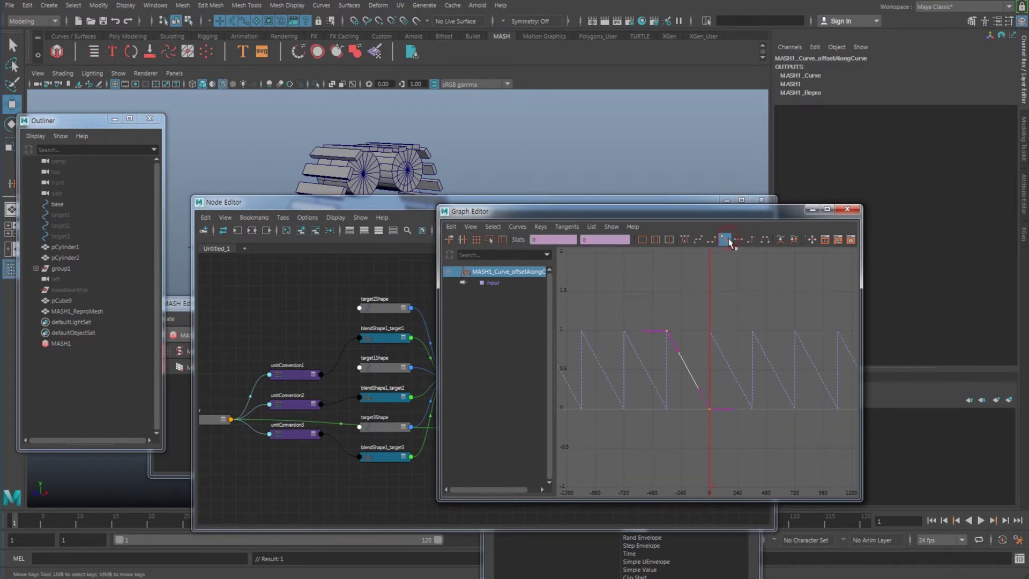
click(812, 210)
- Move the Node Editor off the track, scrub the controller's Roll to check the track direction, and undo the test
drag(604, 201, 671, 429)
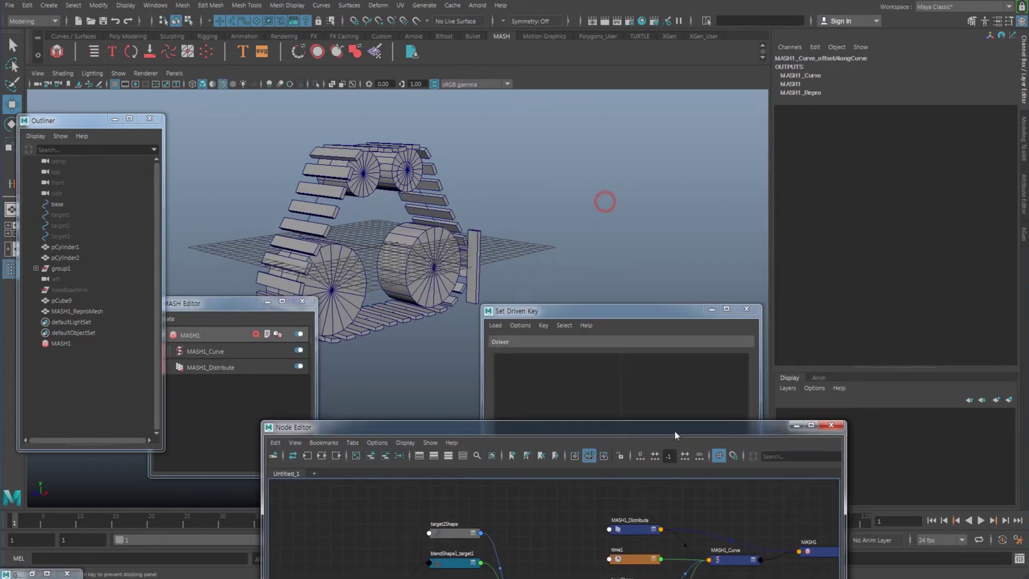
click(412, 184)
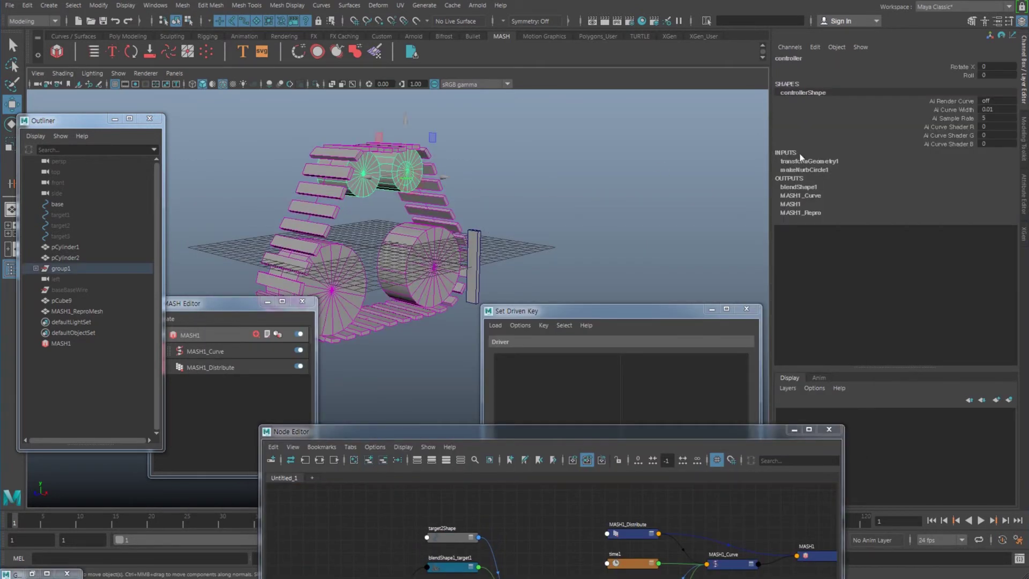
click(959, 76)
middle_drag(662, 168, 592, 229)
key(ctrl+z)
alt+drag(526, 218, 498, 250)
alt+right_drag(499, 251, 630, 264)
alt+middle_drag(528, 264, 677, 281)
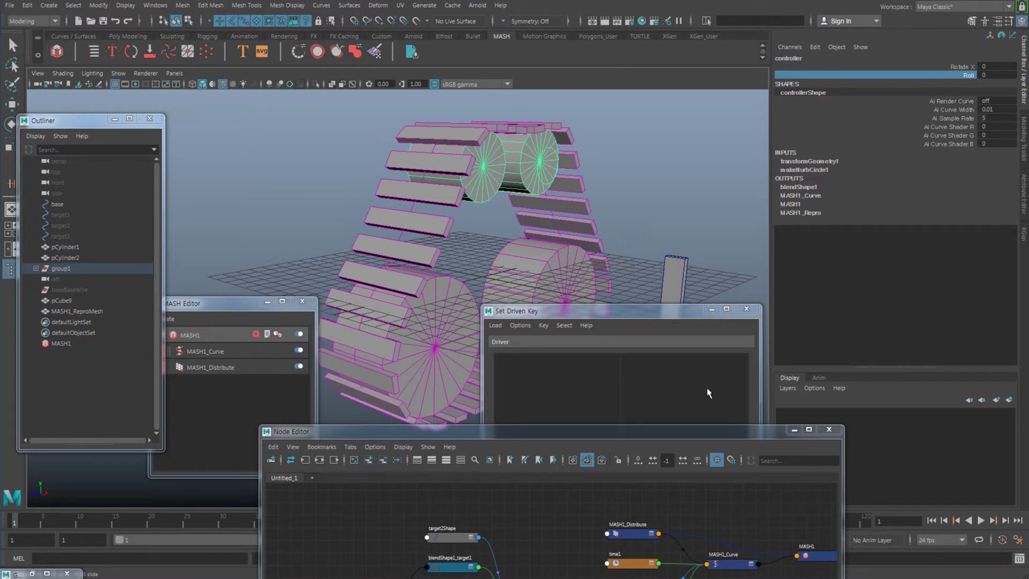
- Close the Node Editor and move the Set Driven Key window clear of the track
drag(684, 427, 867, 204)
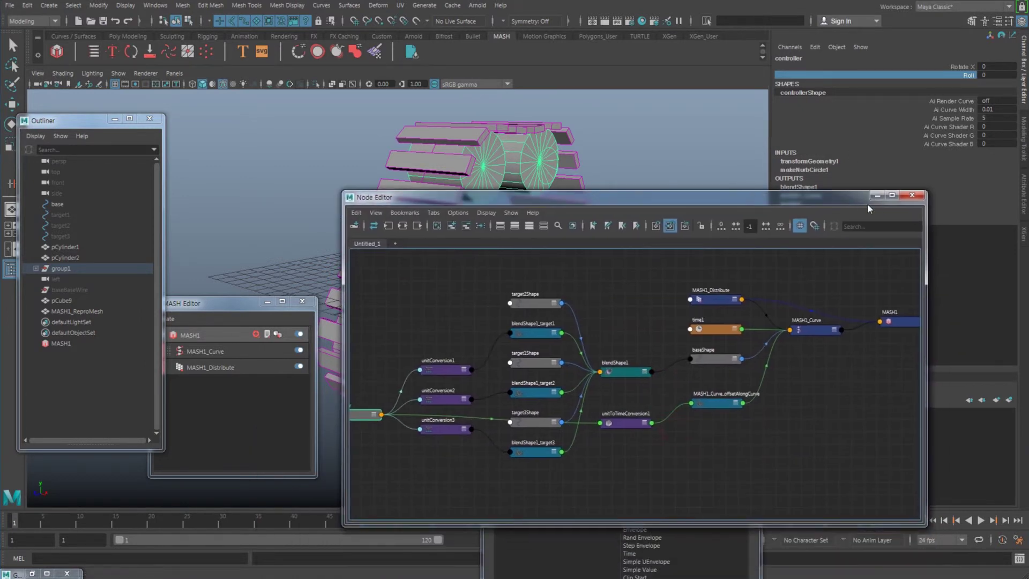
click(909, 197)
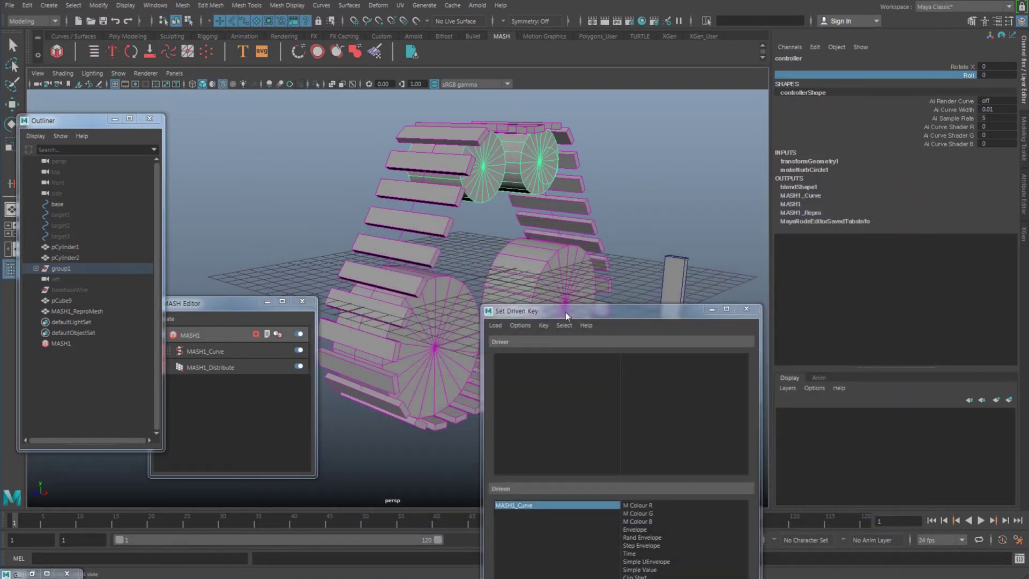
drag(565, 311, 732, 159)
alt+right_drag(601, 215, 579, 221)
alt+middle_drag(579, 221, 560, 237)
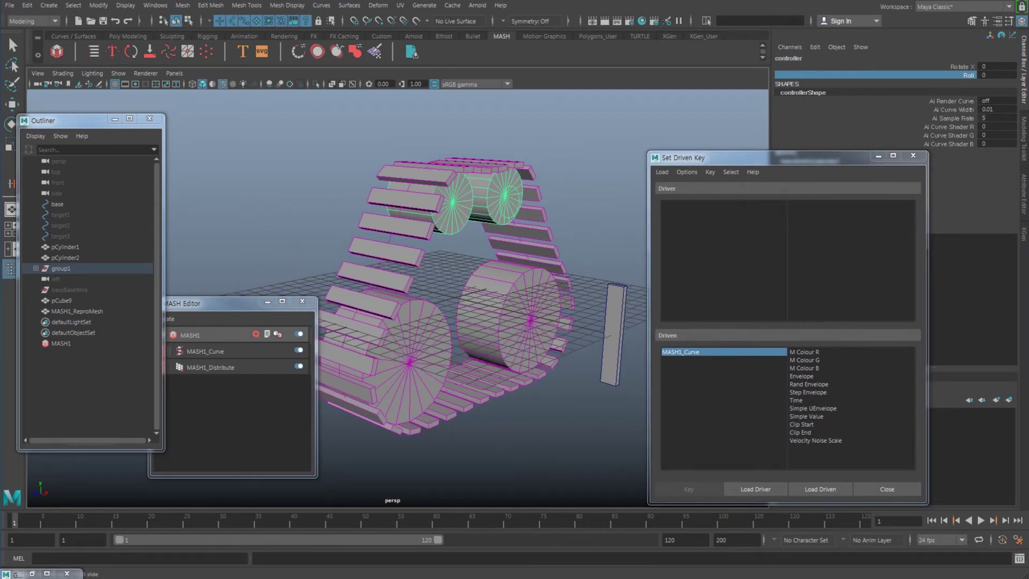
- Create a polygon sphere and move it beside the source cube, to about 14.7 in Translate X
key(w)
alt+middle_drag(453, 265, 376, 214)
alt+drag(513, 247, 493, 301)
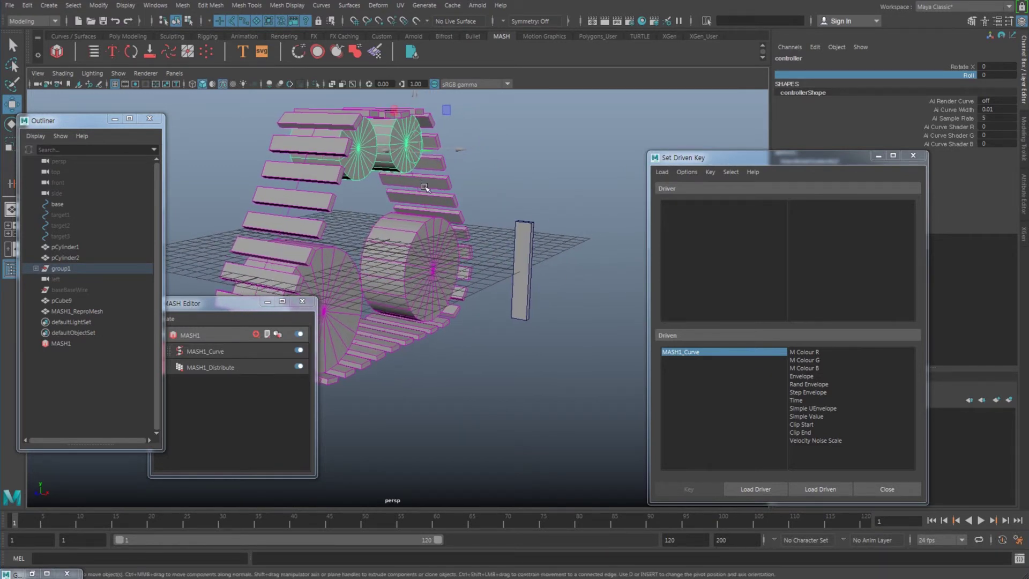
alt+drag(553, 283, 555, 283)
click(552, 283)
shift+right_drag(552, 283, 589, 279)
drag(388, 247, 518, 299)
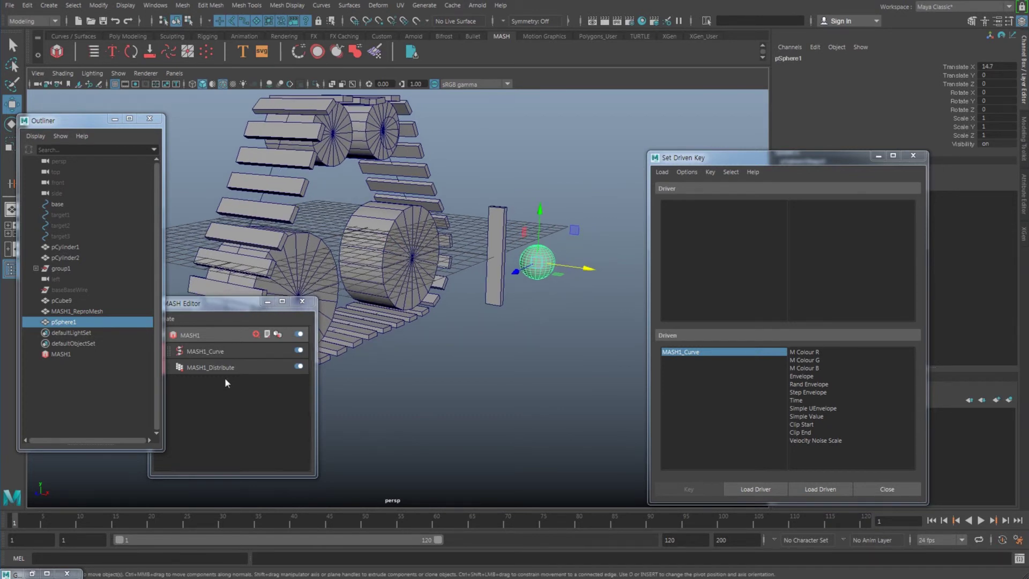
- Add pSphere1 to the MASH1_Repro objects and place it first in the list, above pCube9
click(213, 356)
click(207, 334)
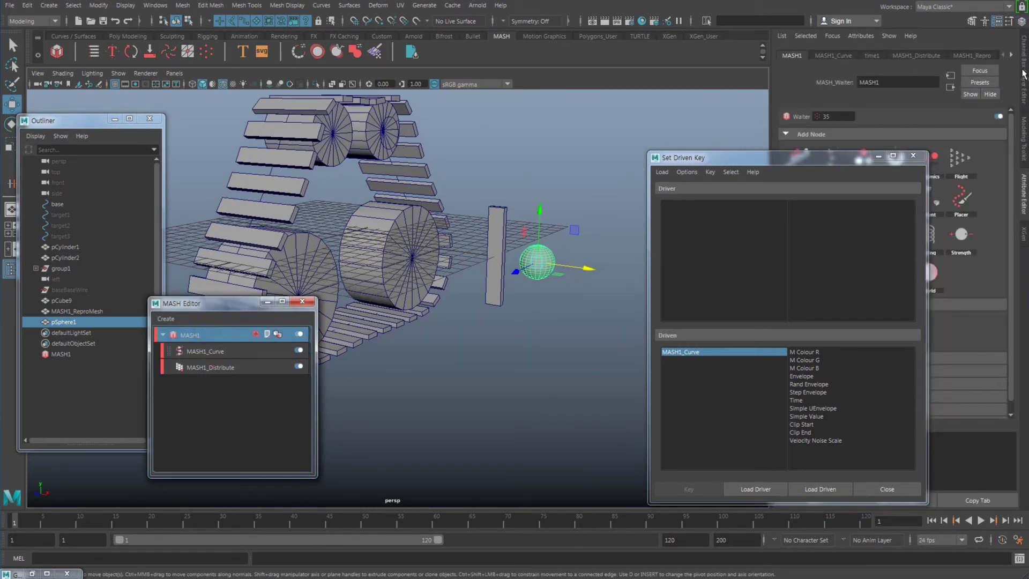
click(982, 57)
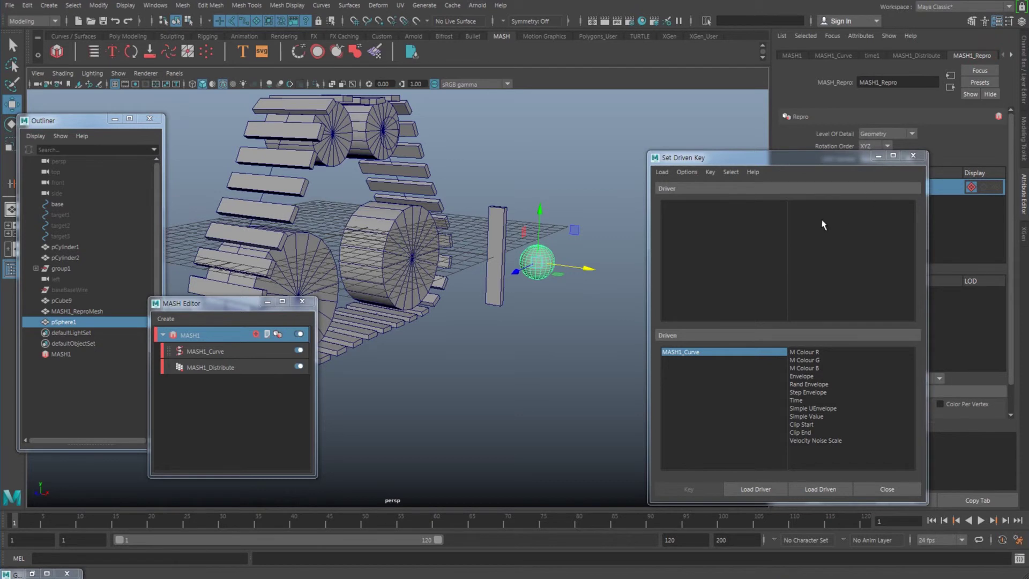
drag(768, 167, 555, 345)
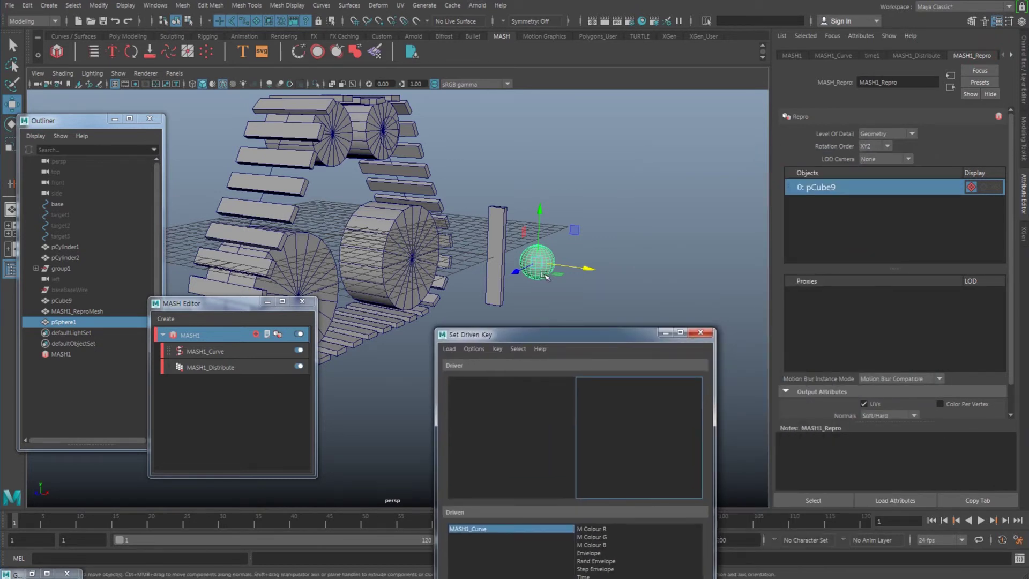
drag(94, 333, 847, 203)
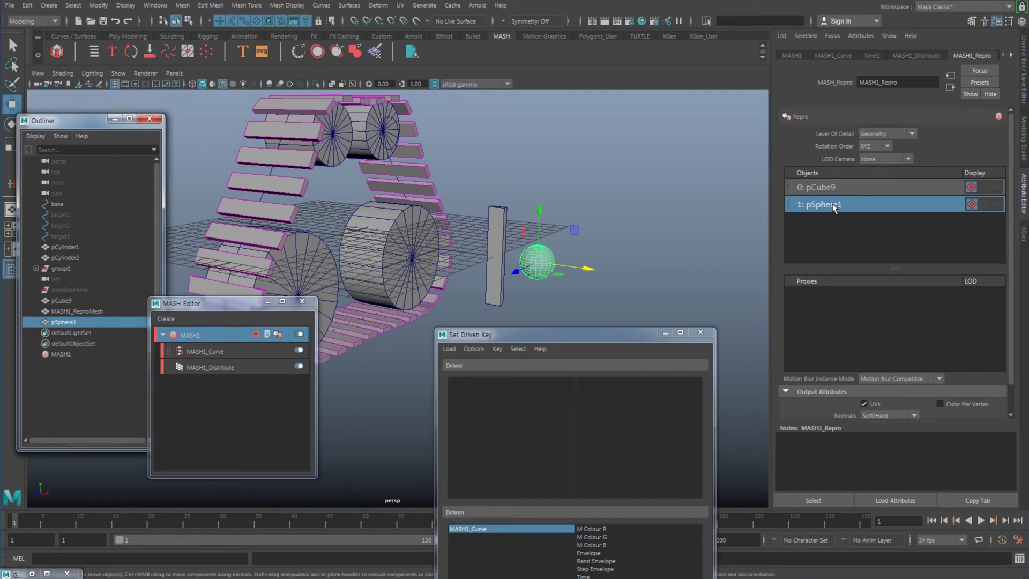
drag(834, 208, 836, 185)
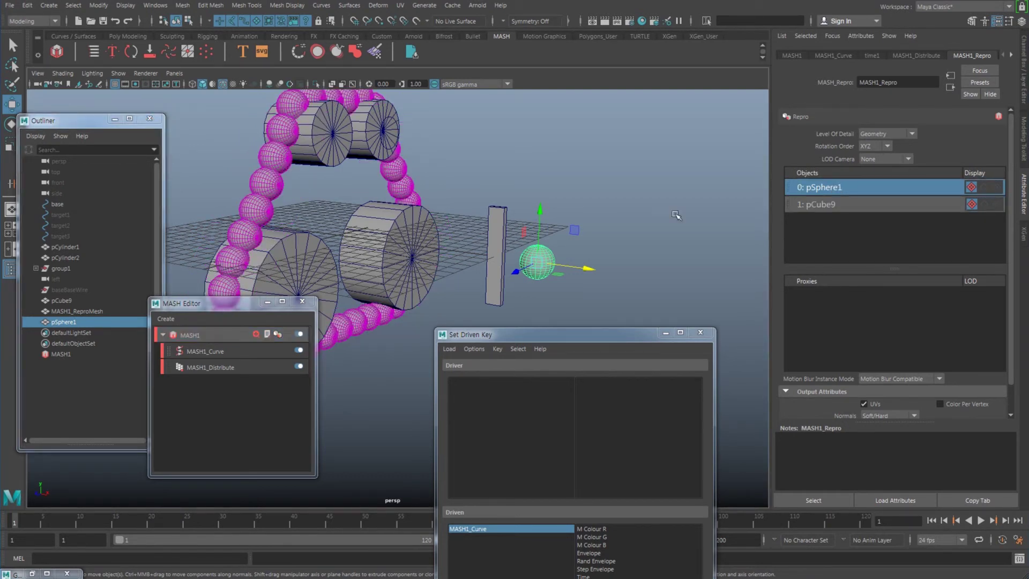
alt+middle_drag(311, 223, 438, 221)
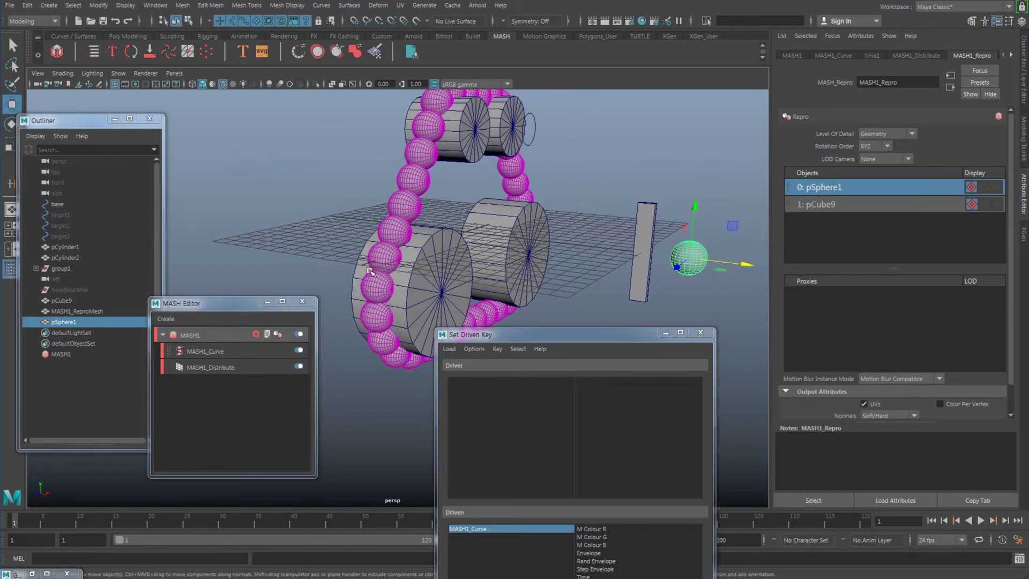
alt+middle_drag(604, 240, 519, 251)
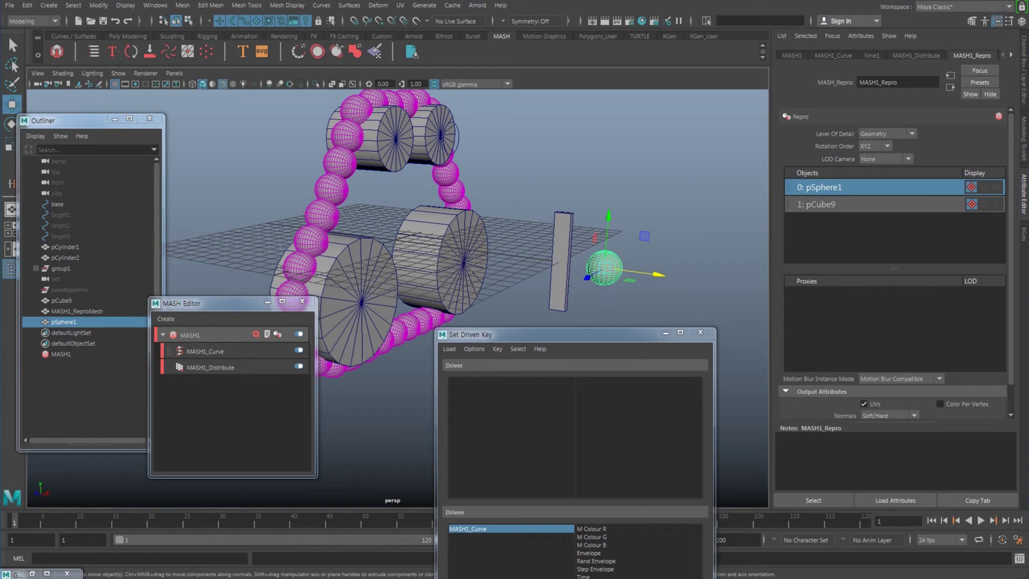
- Import tankTreadMod.mb and move the tread model beside the sphere, to about 17.71 in Translate X
drag(1024, 361, 683, 300)
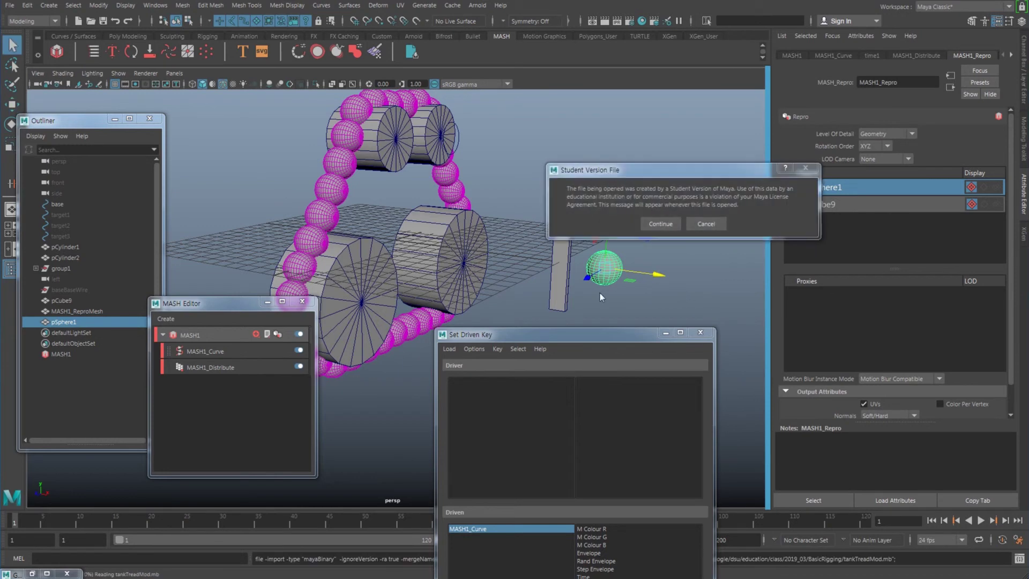
click(661, 223)
alt+drag(317, 231, 317, 278)
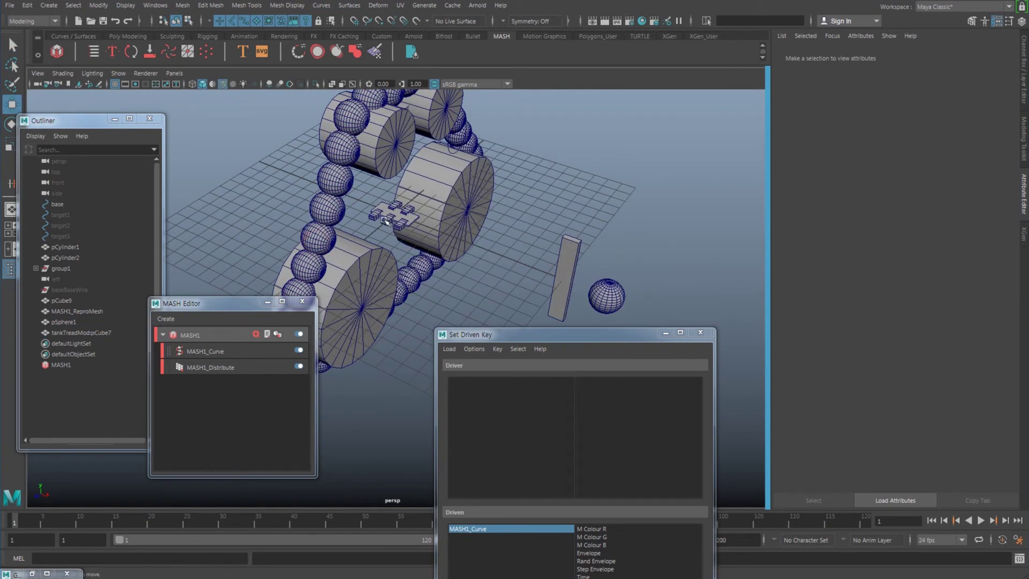
click(384, 219)
drag(443, 240, 649, 302)
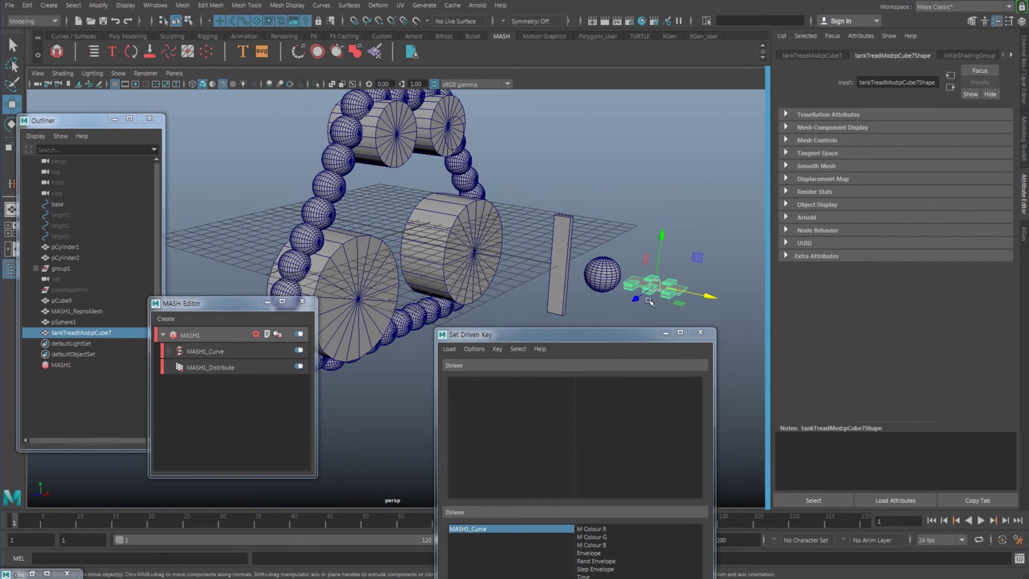
- Add tankTreadMod:pCube7 to the MASH1_Repro objects and place it first in the list
click(210, 334)
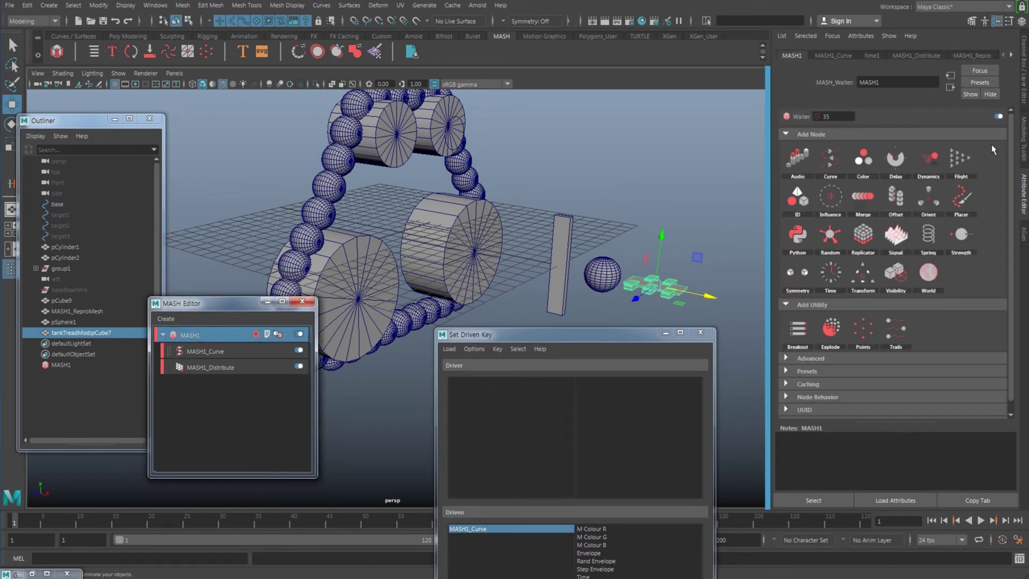
click(978, 57)
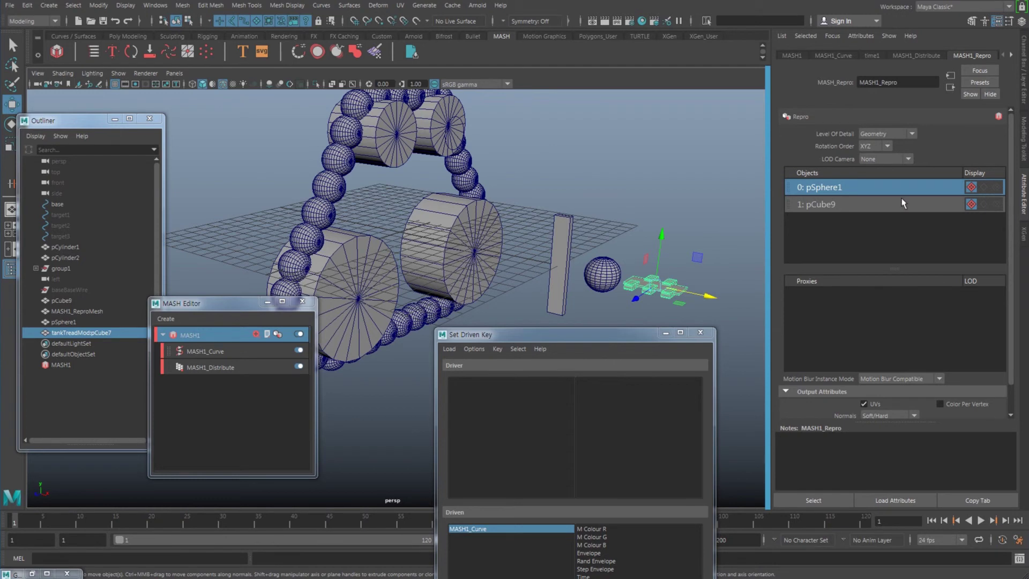
click(109, 335)
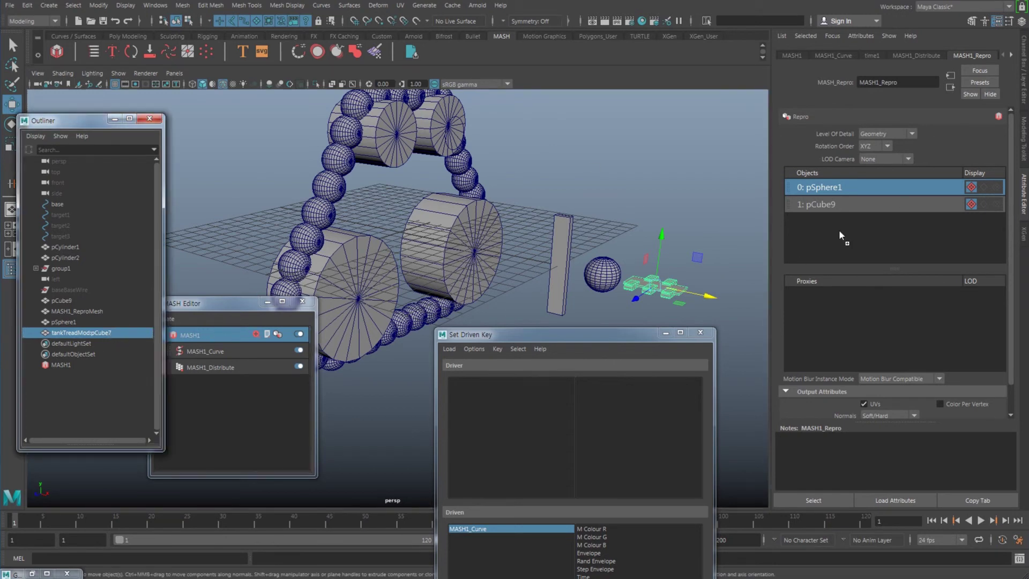
middle_drag(816, 245, 853, 225)
drag(848, 225, 850, 182)
- Rotate the source tread model and set its Rotate Z to 90
mouse_move(379, 224)
alt+mouse_down()
mouse_move(412, 223)
mouse_move(396, 224)
alt+mouse_up()
key(e)
drag(714, 239, 714, 306)
key(ctrl+a)
double_click(987, 110)
text(90)
key(Return)
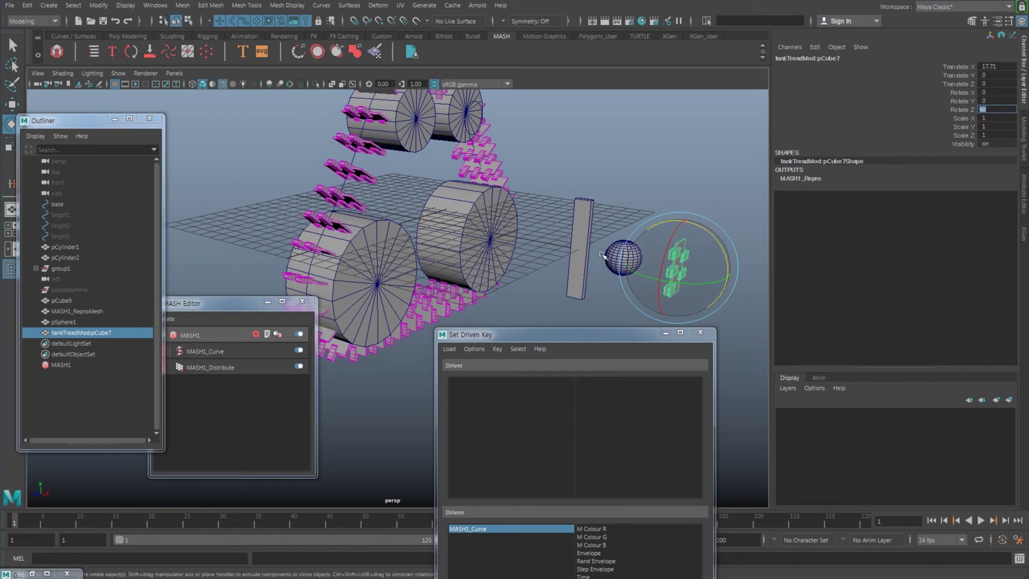
- Turn the source tread so the pieces lie flat along the track, setting its Rotate X to 90
drag(683, 283, 625, 268)
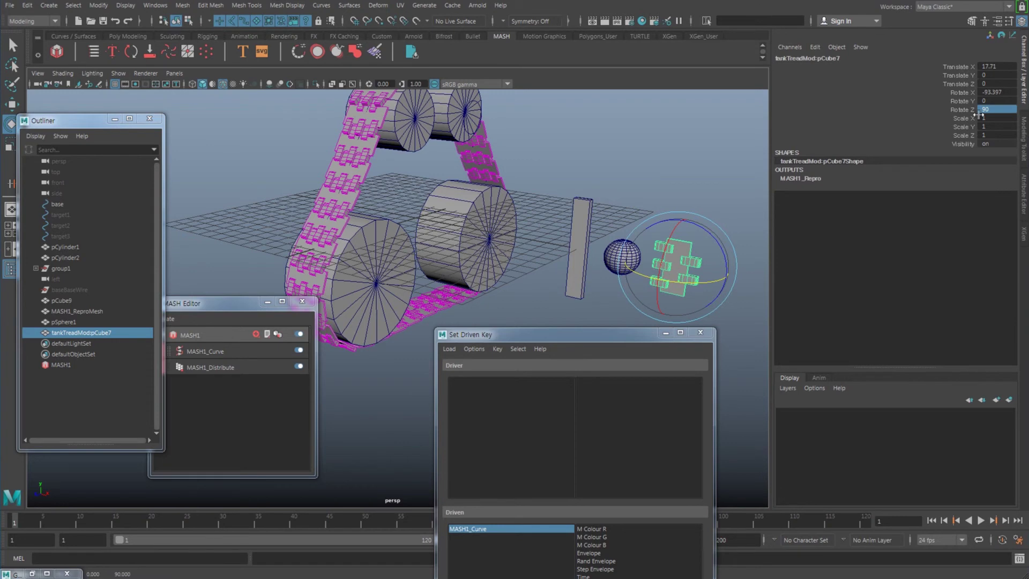
double_click(1003, 93)
text(90)
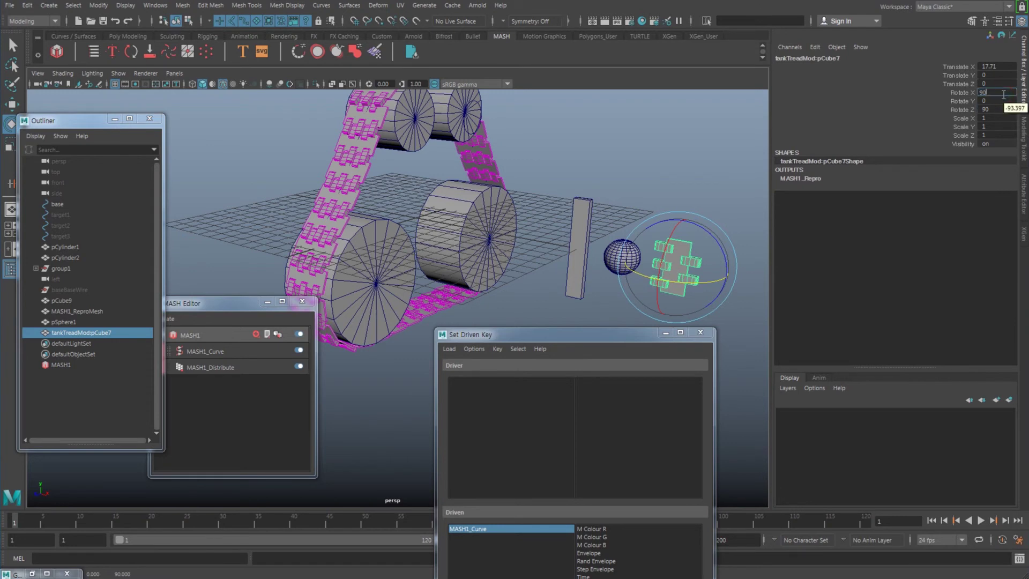
key(Return)
alt+drag(707, 252, 651, 238)
key(w)
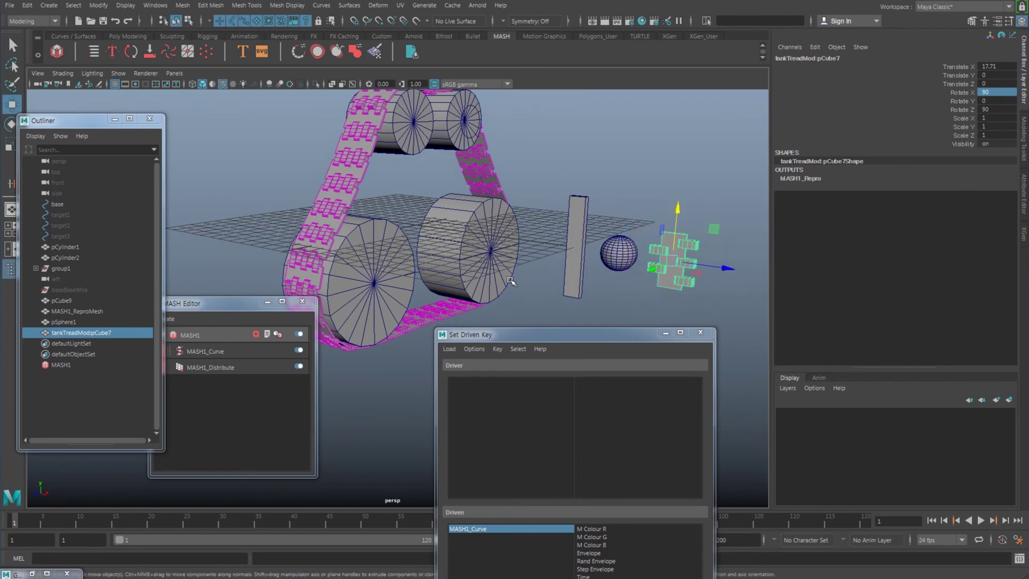
alt+drag(536, 271, 590, 268)
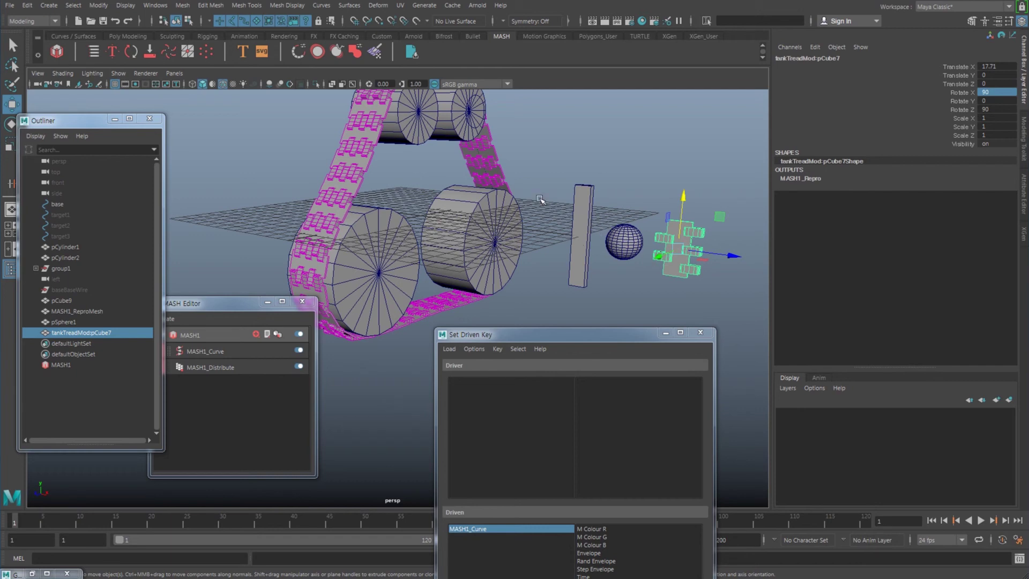
alt+drag(608, 242, 620, 245)
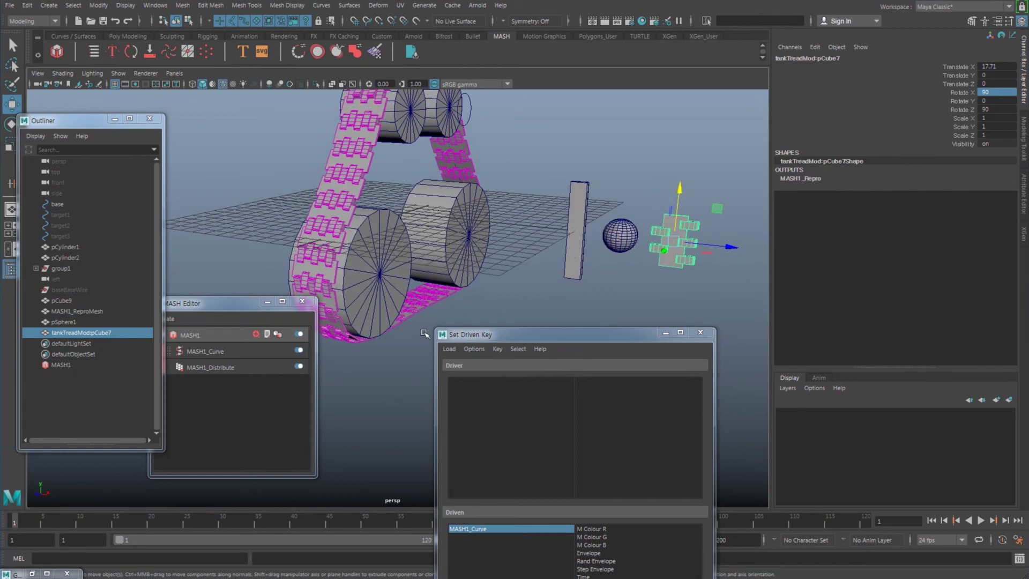
- Add an ID node to the MASH1 network to mix the three source objects along the track
click(215, 311)
click(192, 335)
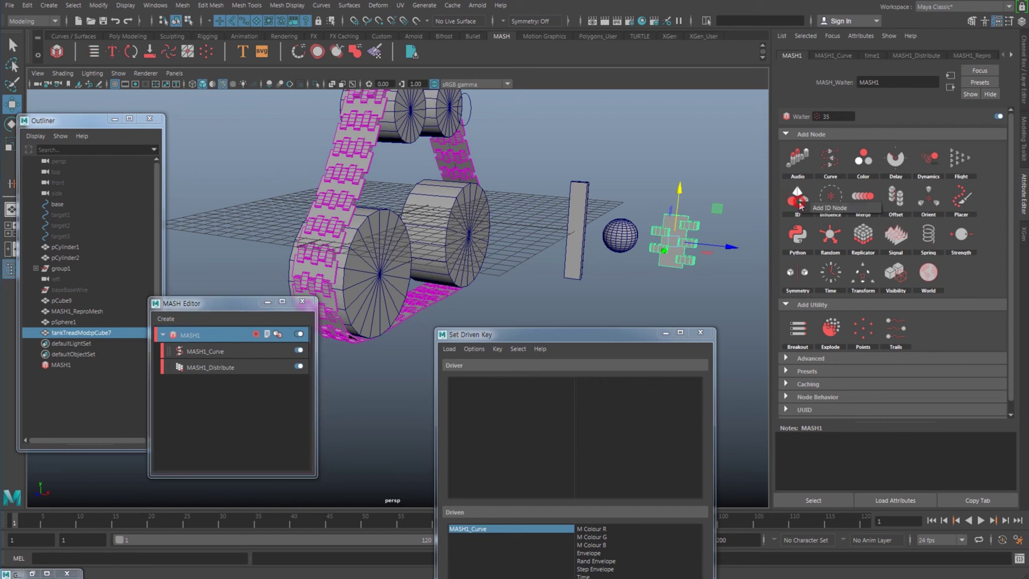
click(822, 208)
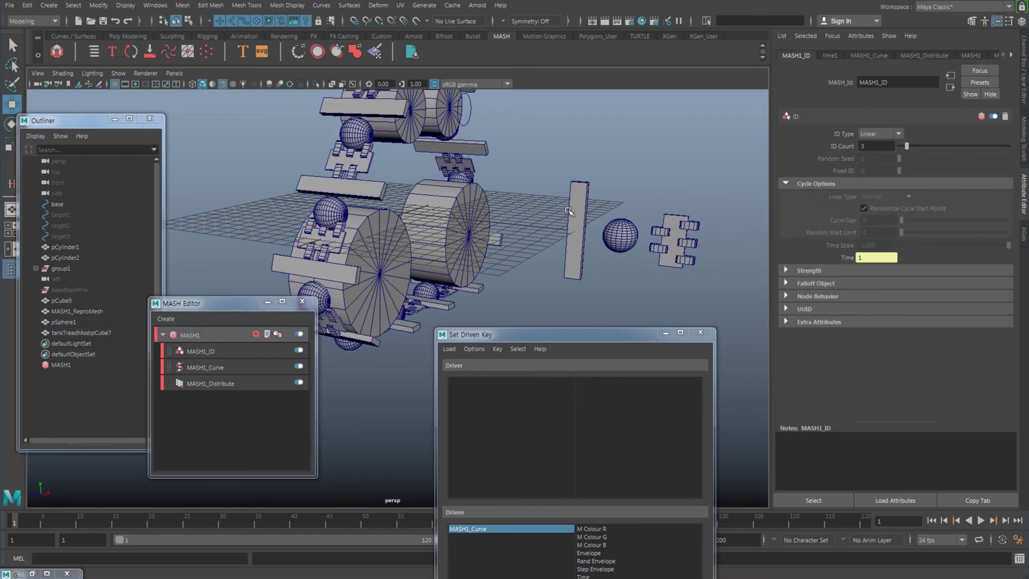
alt+middle_drag(422, 234, 423, 259)
click(655, 264)
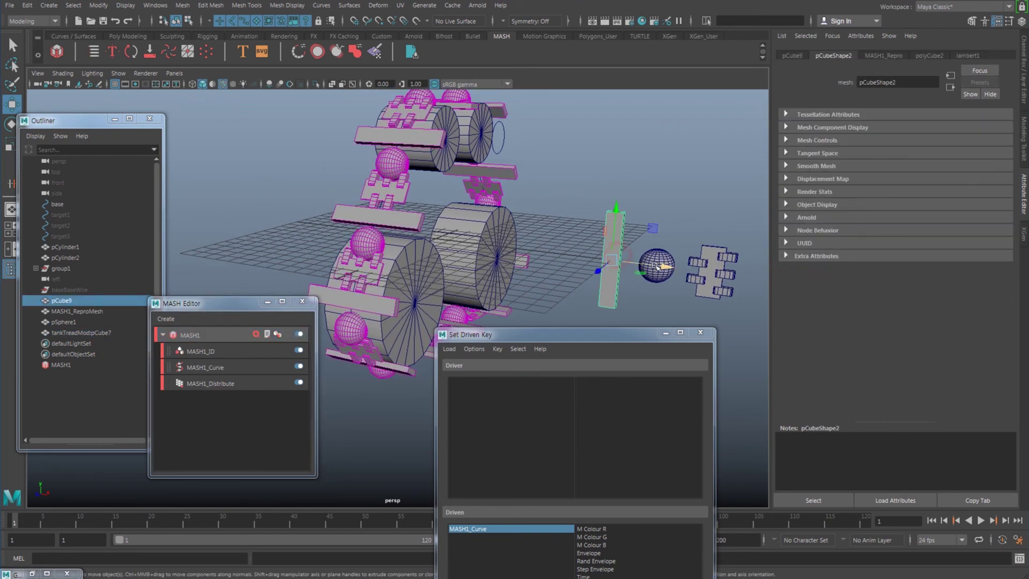
click(721, 286)
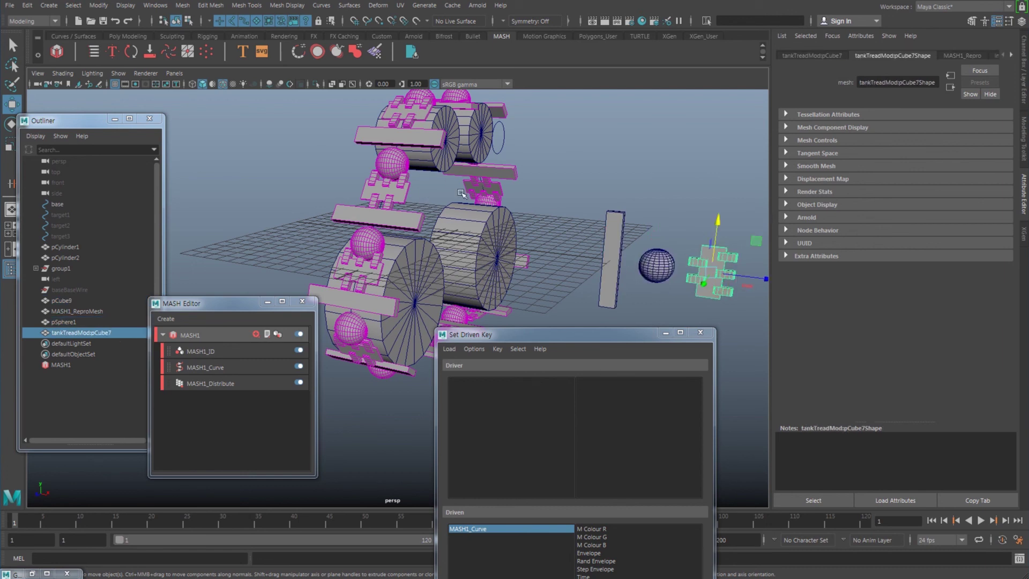
alt+drag(451, 183, 426, 199)
scroll(455, 199, down, 3)
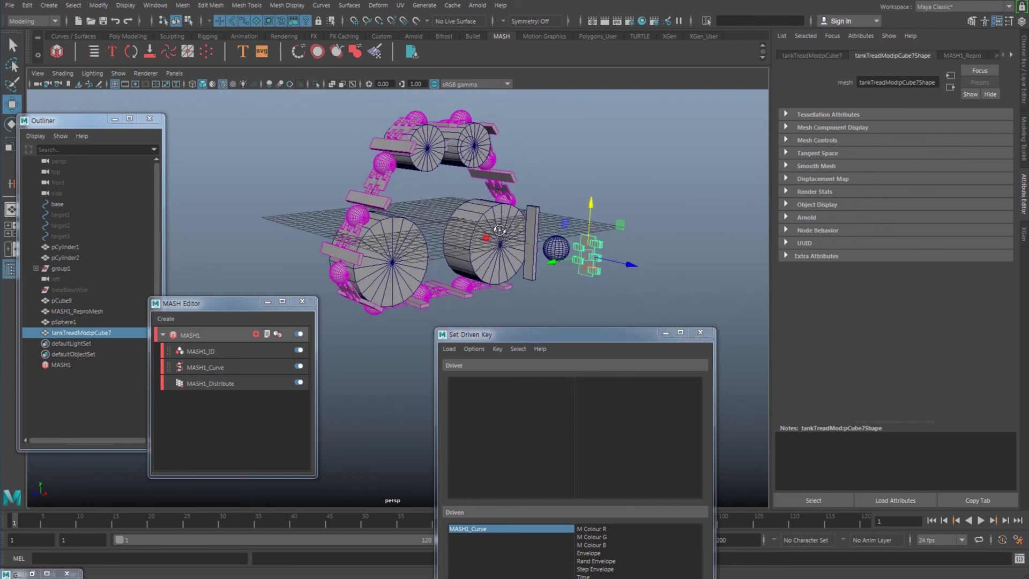